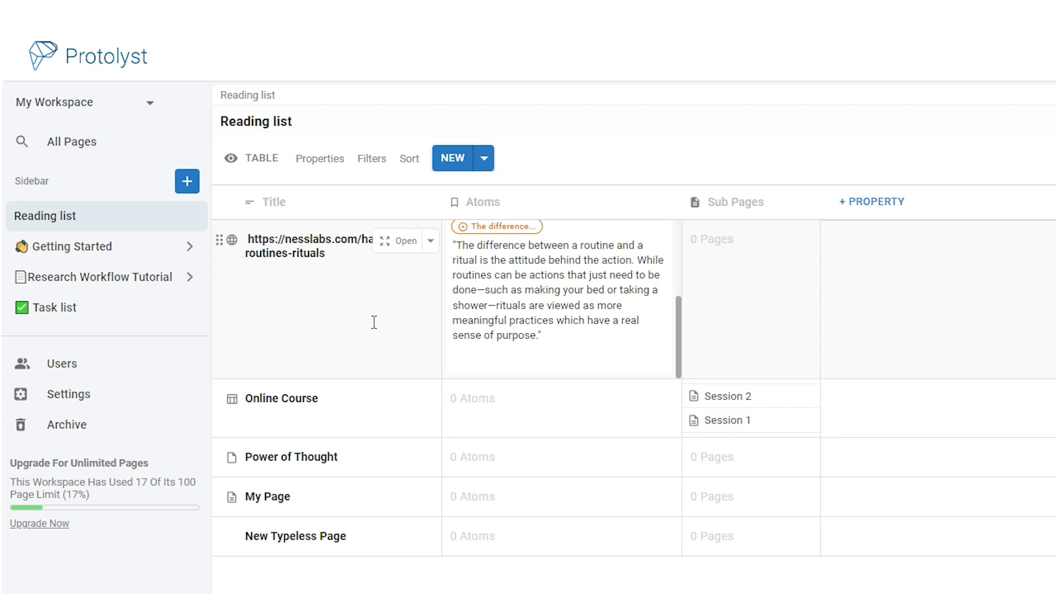
# Turn on Show Count for the Atoms property in the Reading list table
pyautogui.scroll(2, 561, 306)
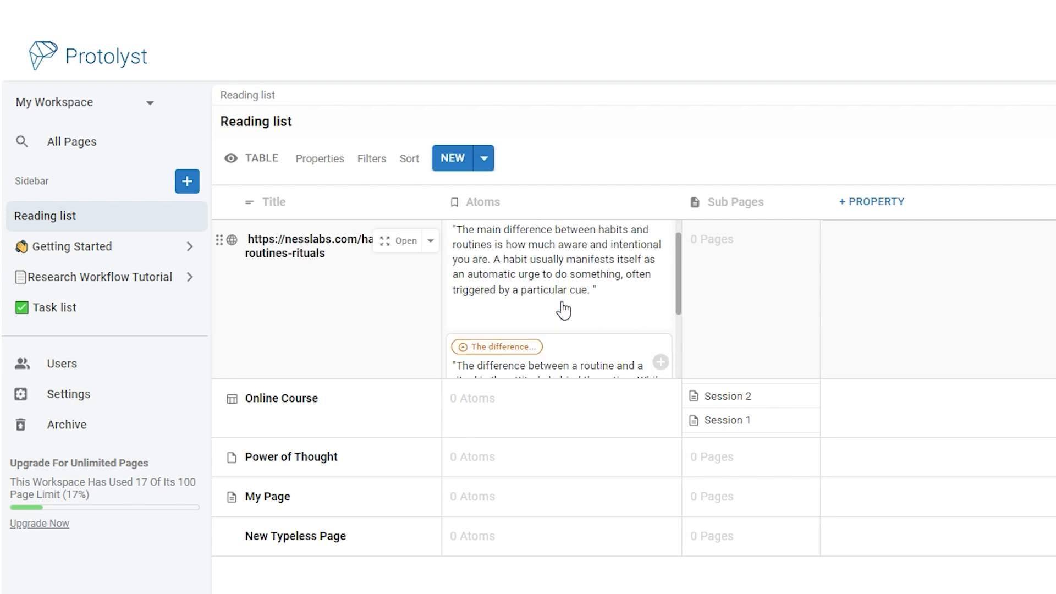
pyautogui.click(566, 205)
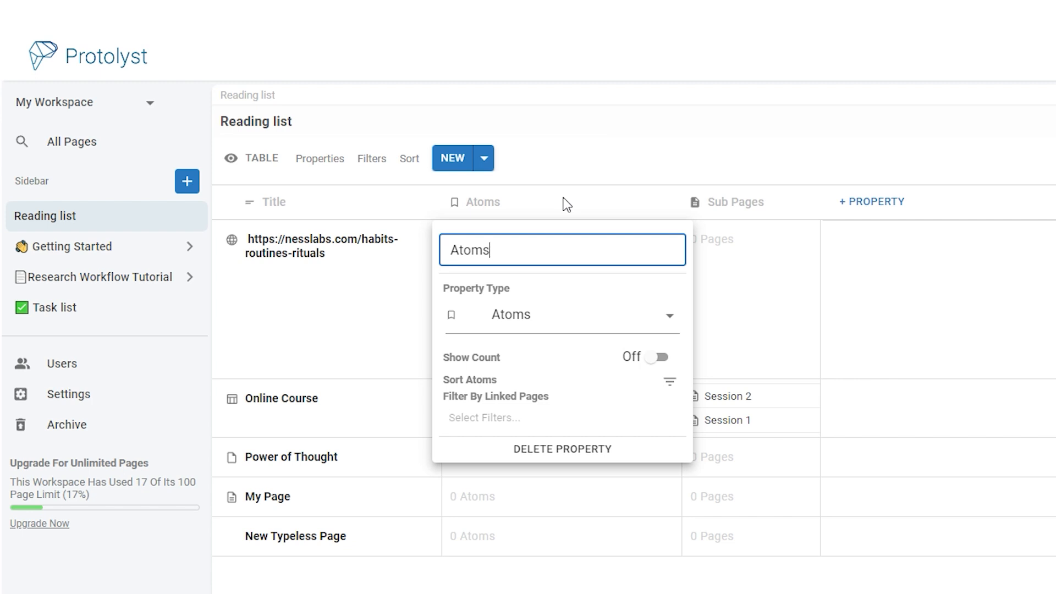
pyautogui.click(685, 415)
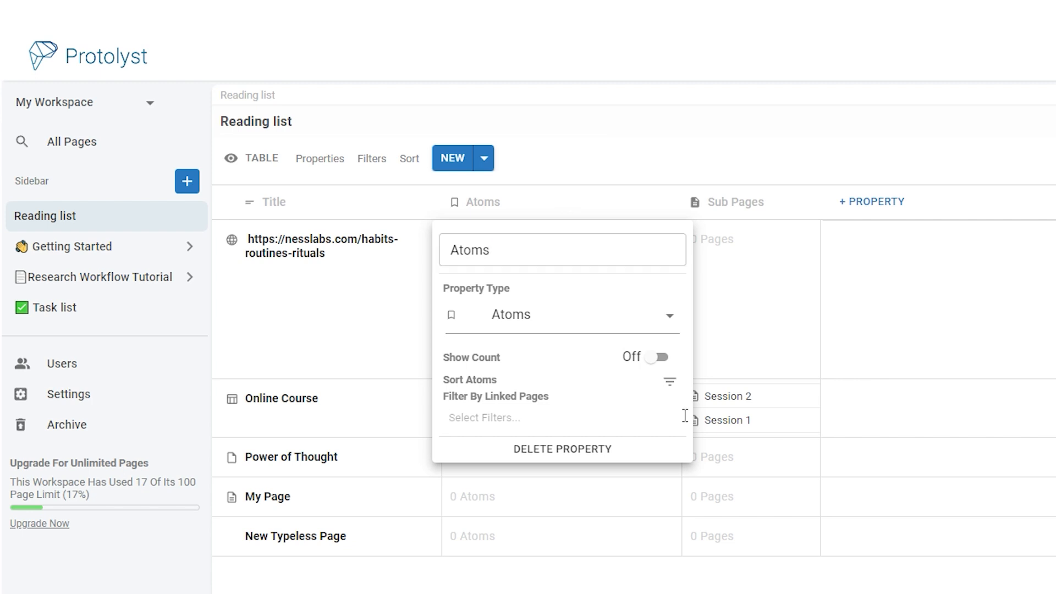
pyautogui.click(658, 357)
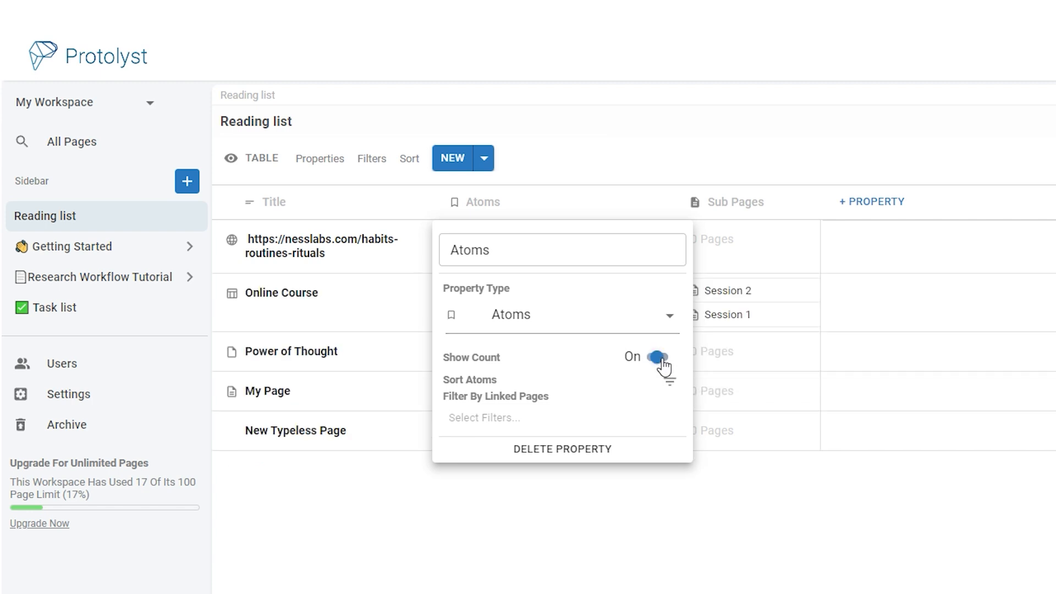
pyautogui.click(650, 167)
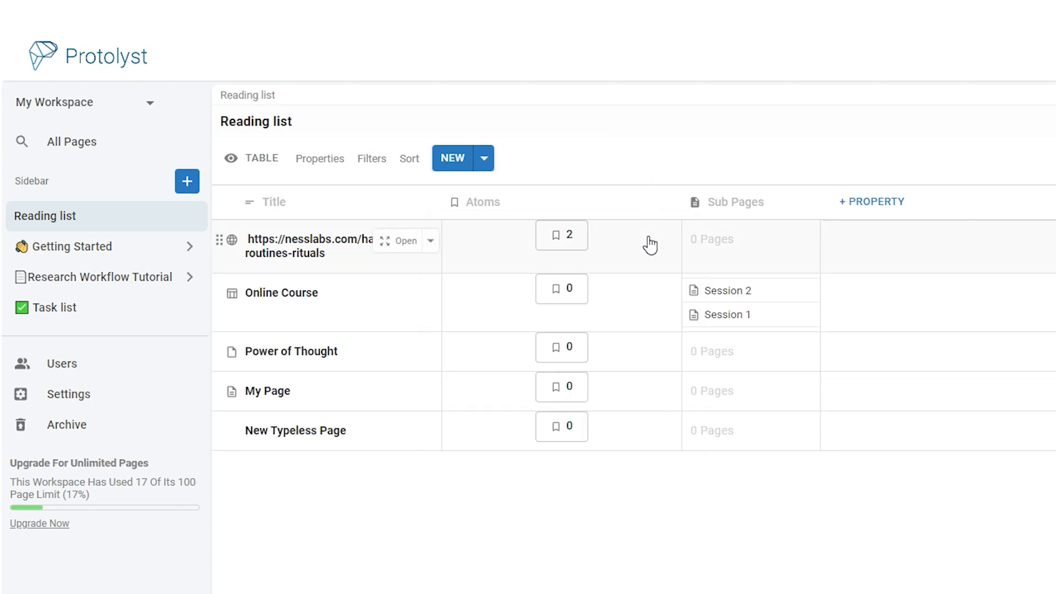
# Turn Show Count back off for the Atoms property
pyautogui.click(631, 200)
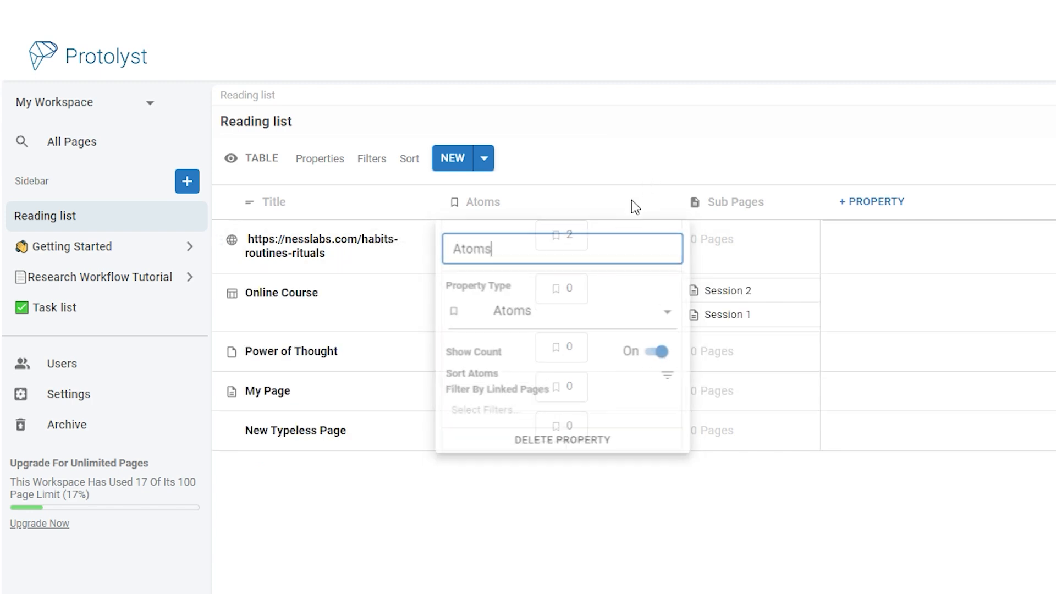
pyautogui.click(672, 360)
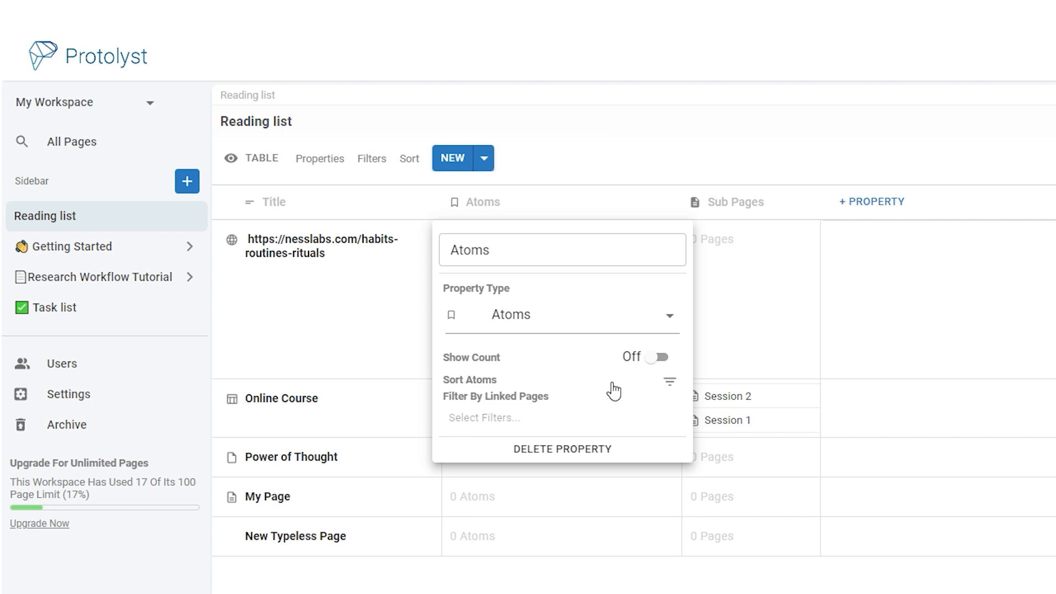
pyautogui.click(672, 576)
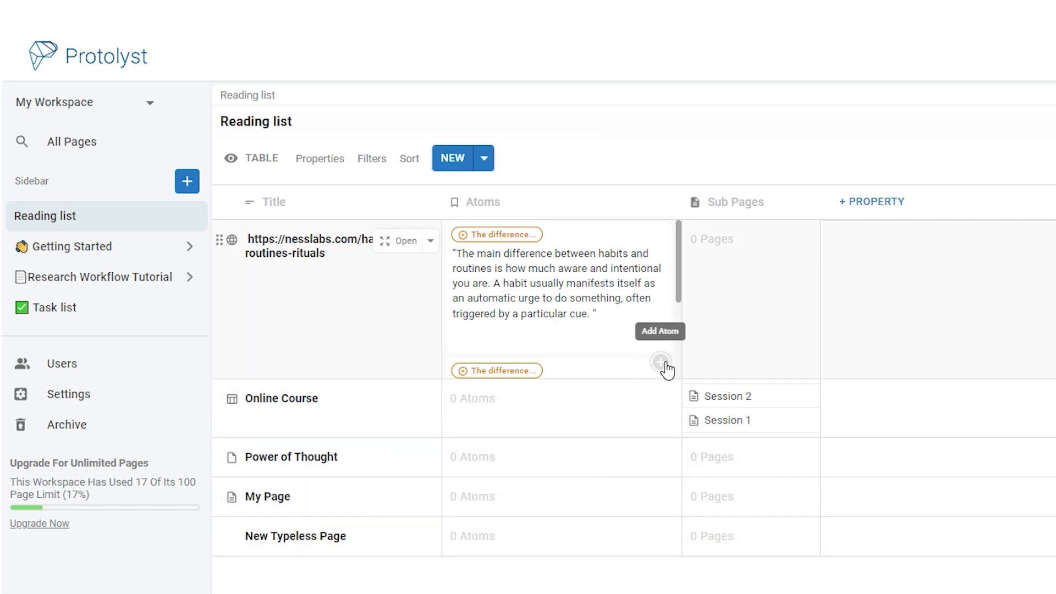
# Add an atom with the content "Added Atom" to the nesslabs.com habits-routines-rituals row
pyautogui.click(661, 363)
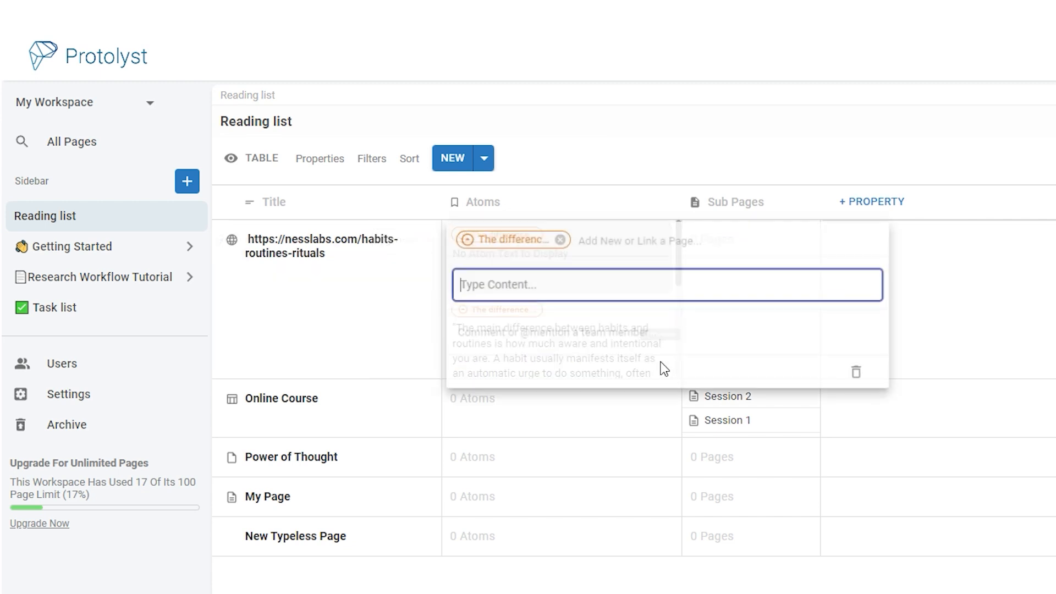
pyautogui.write('Added Atom')
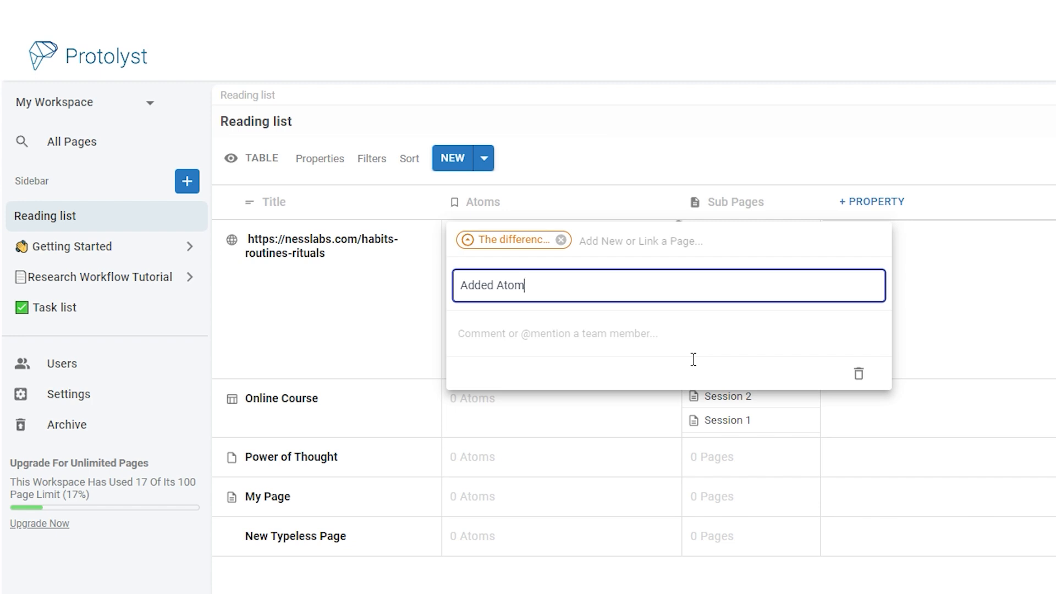
pyautogui.press('Return')
pyautogui.click(691, 567)
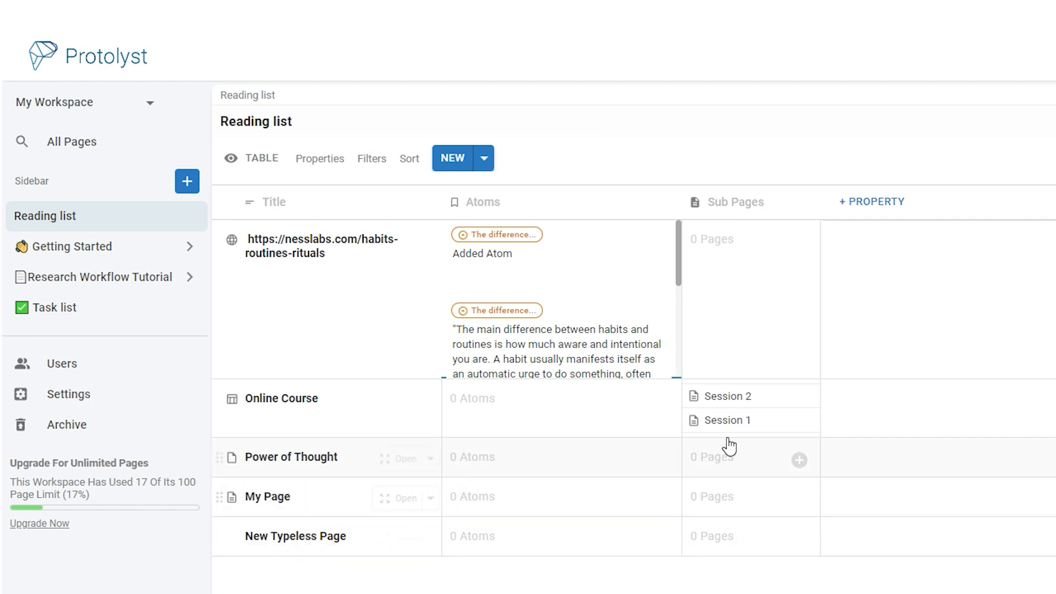
# View the Sub Pages property's settings and add a new property of type Linked Pages to the table
pyautogui.click(743, 401)
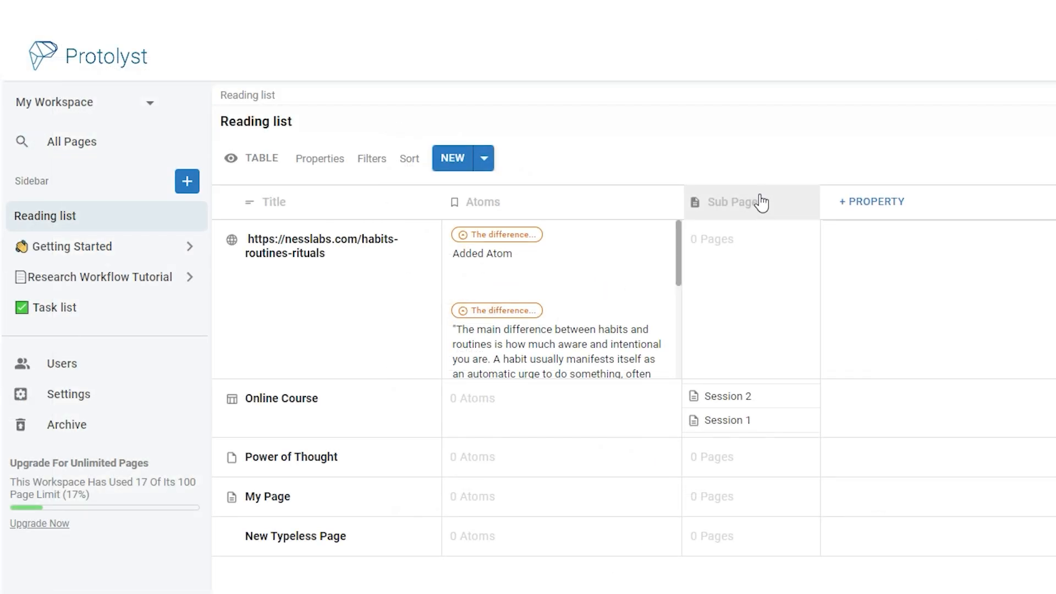
pyautogui.click(757, 201)
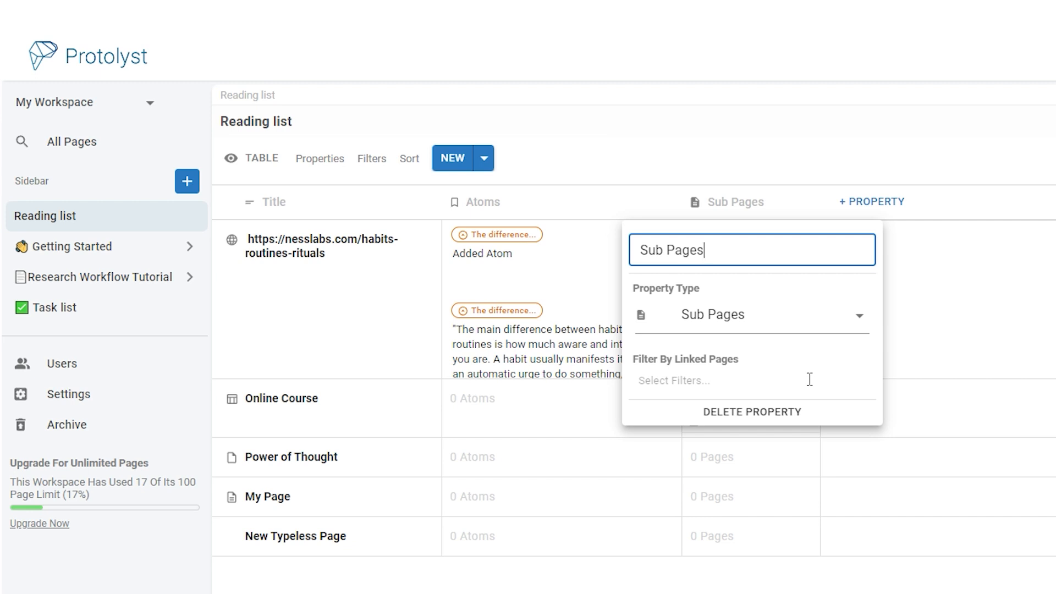
pyautogui.click(872, 201)
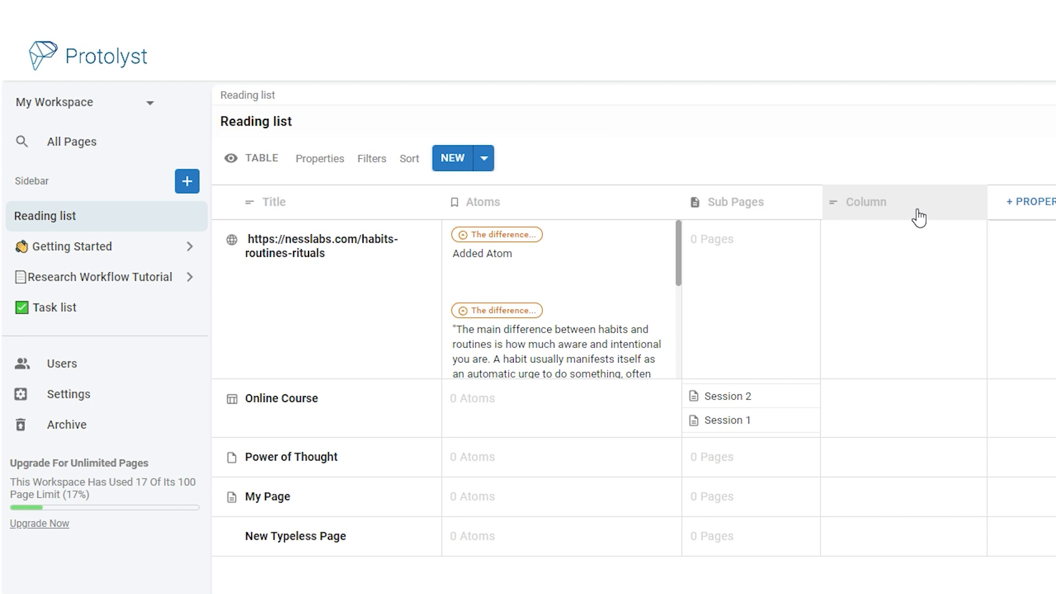
pyautogui.click(917, 208)
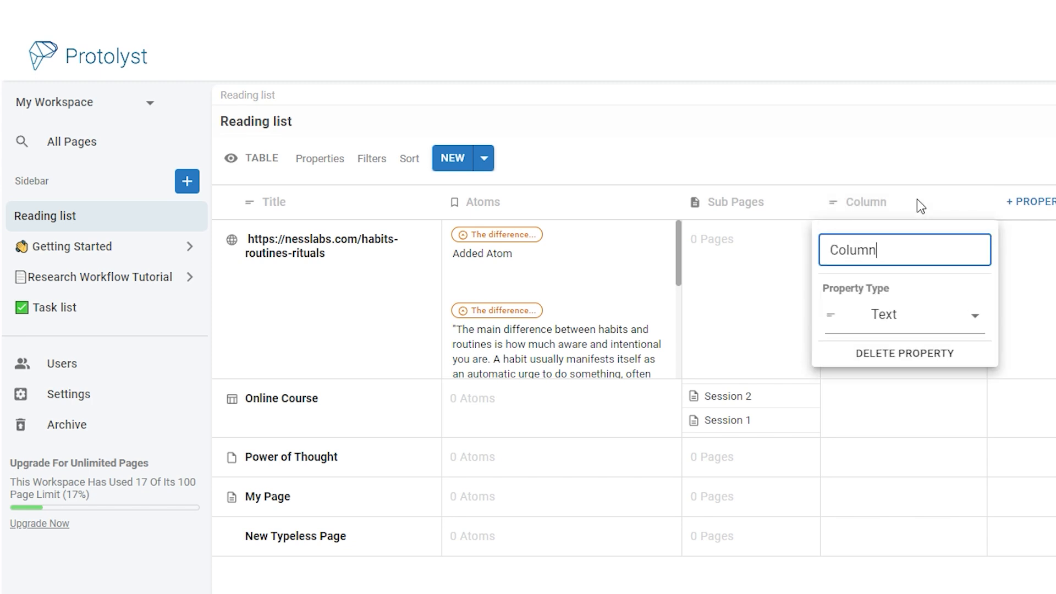
pyautogui.click(977, 317)
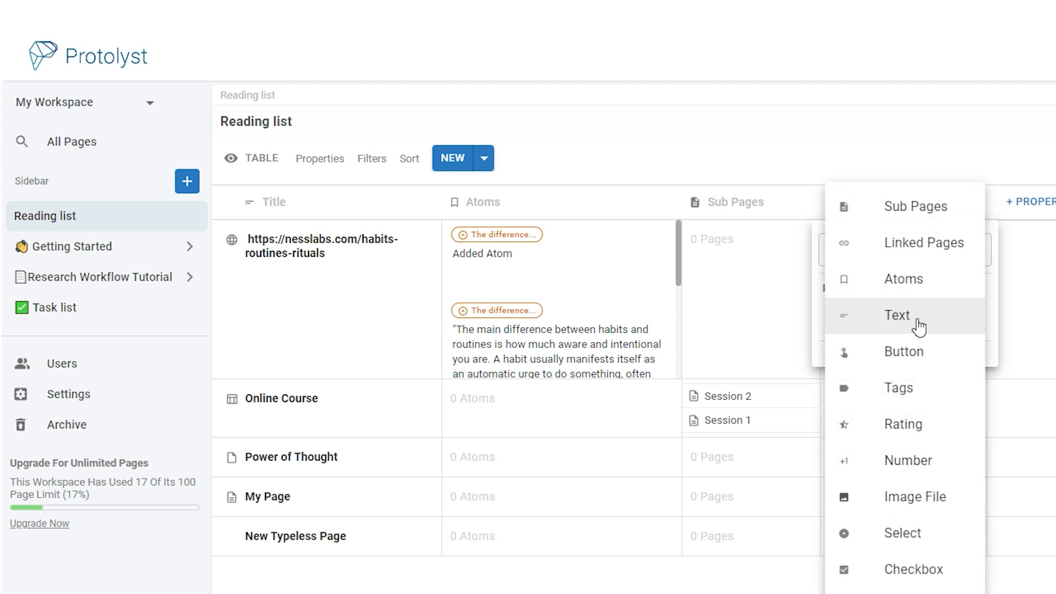
pyautogui.click(913, 247)
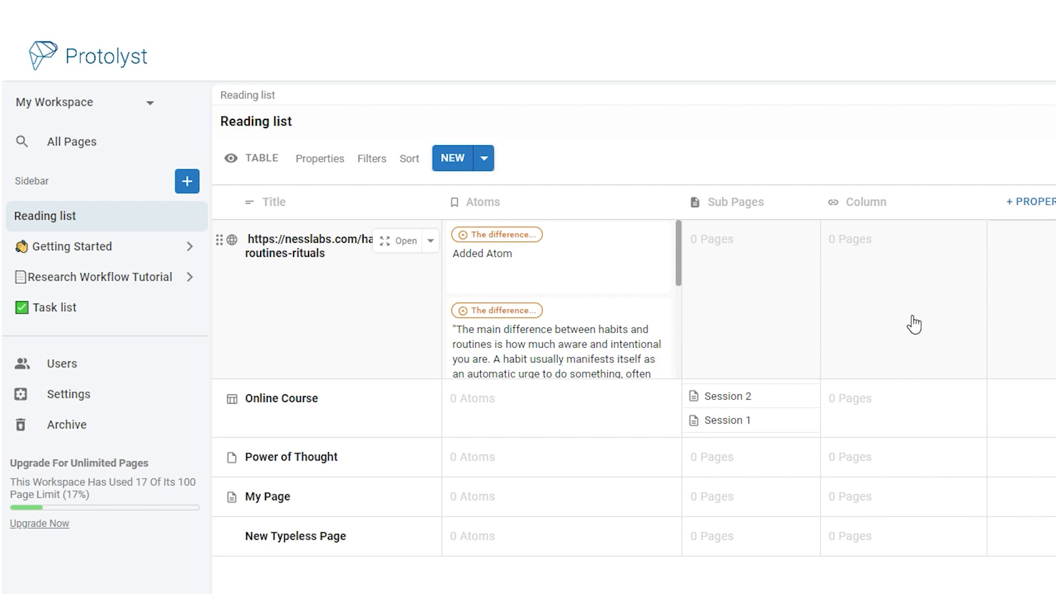
# Open the nesslabs.com habits-routines-rituals page and link the Getting Started page to it
pyautogui.click(404, 240)
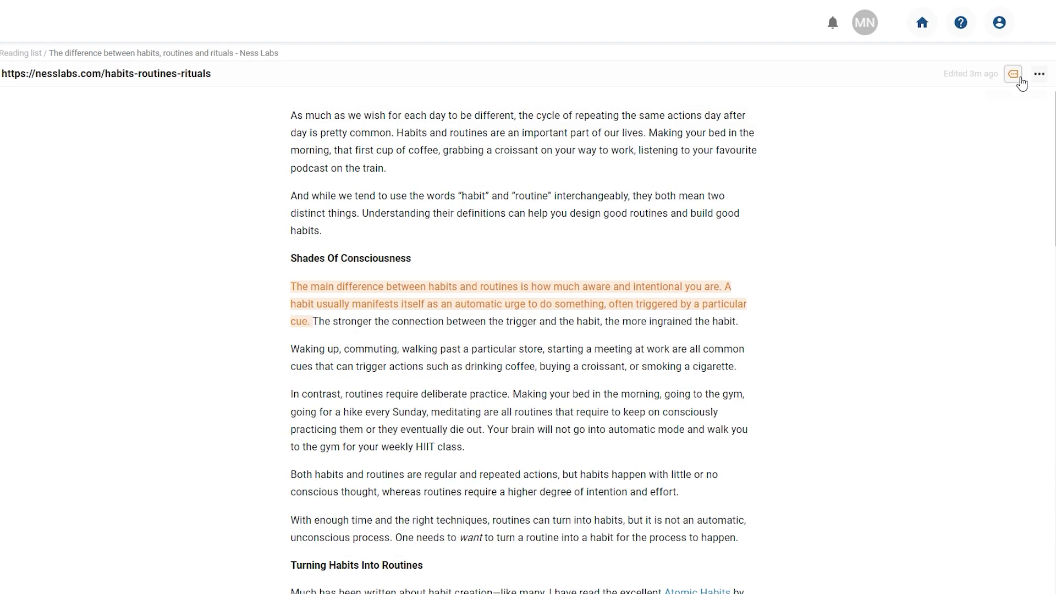
pyautogui.click(1020, 82)
pyautogui.click(1002, 99)
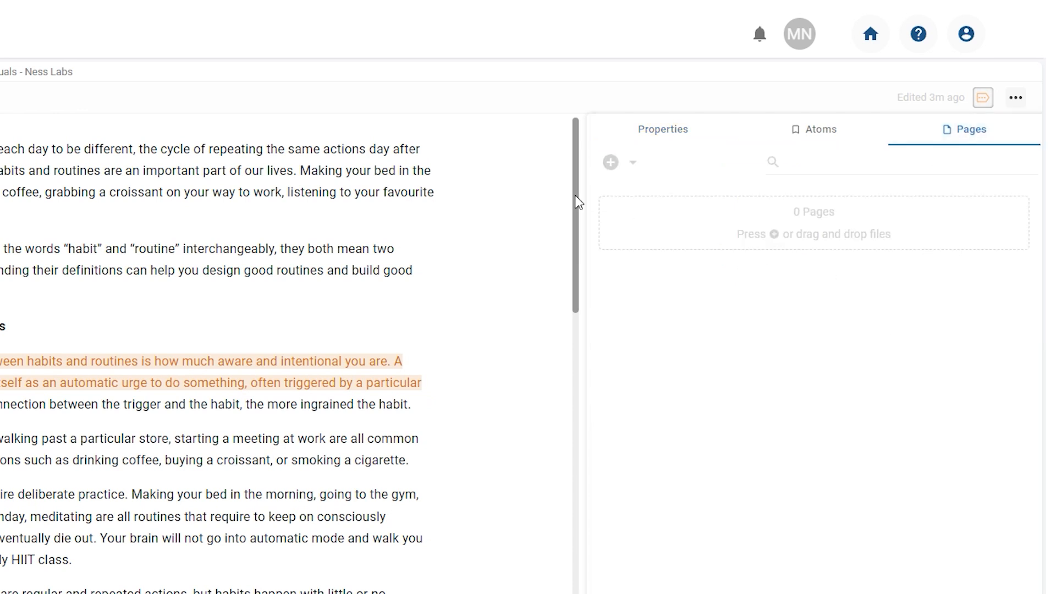
pyautogui.click(634, 164)
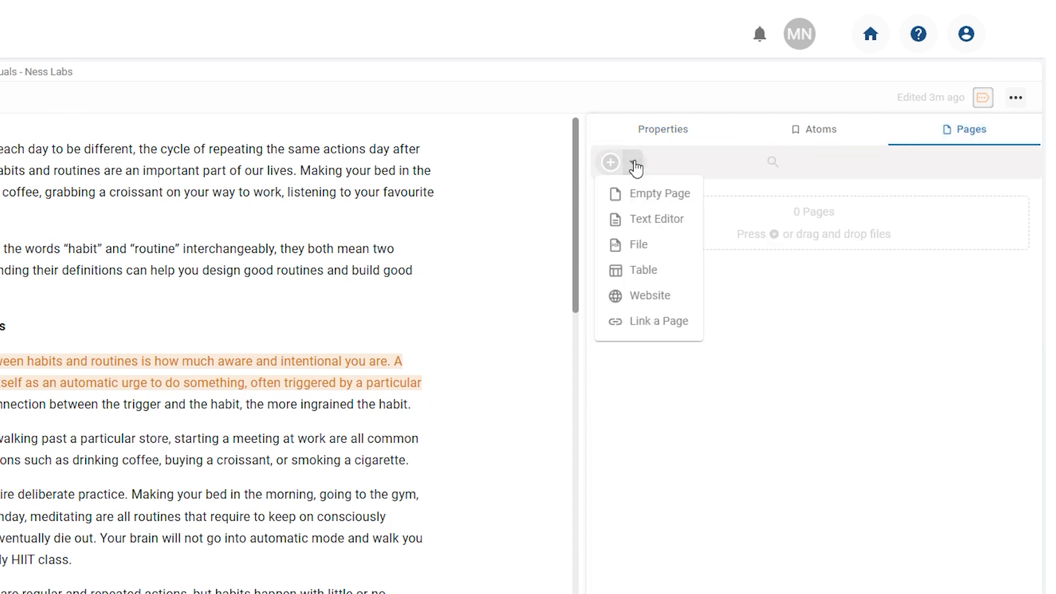
pyautogui.click(672, 322)
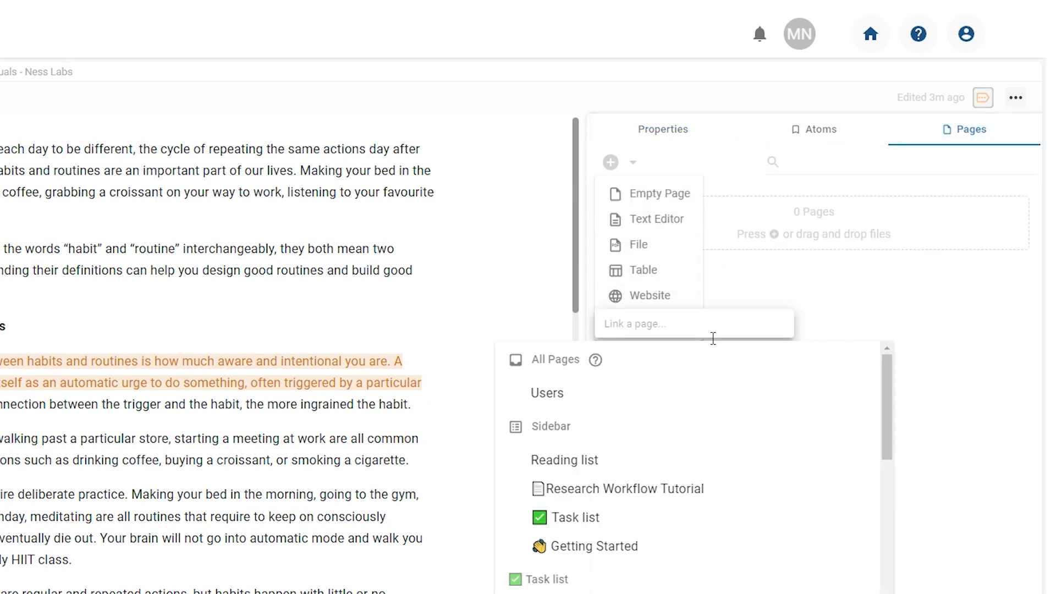
pyautogui.click(594, 546)
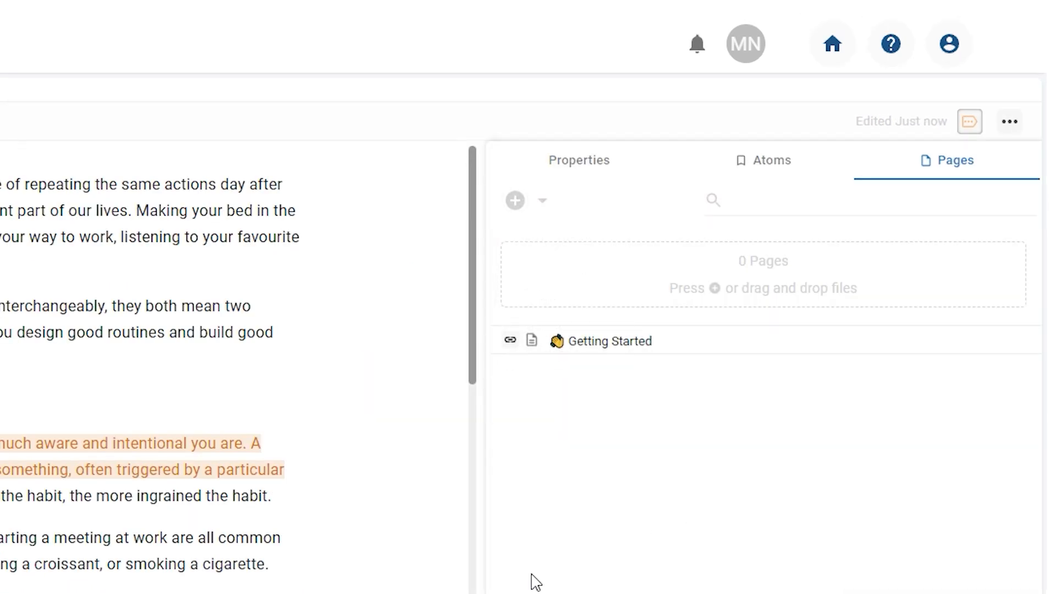
# Return to the Reading list table and enter "Type anything here" in a new text column for the nesslabs.com row
pyautogui.click(58, 78)
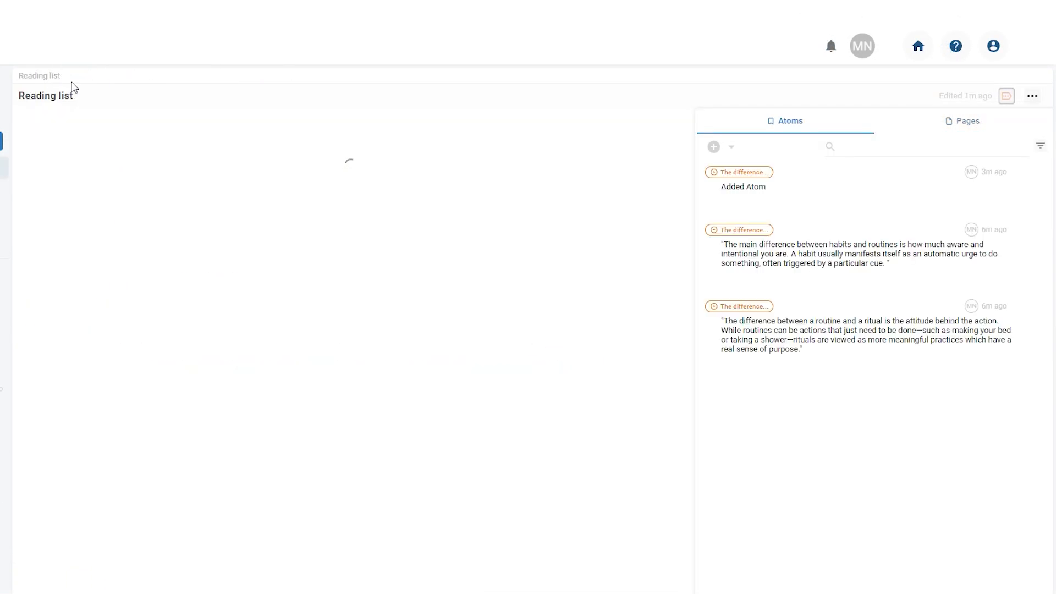
pyautogui.click(1007, 95)
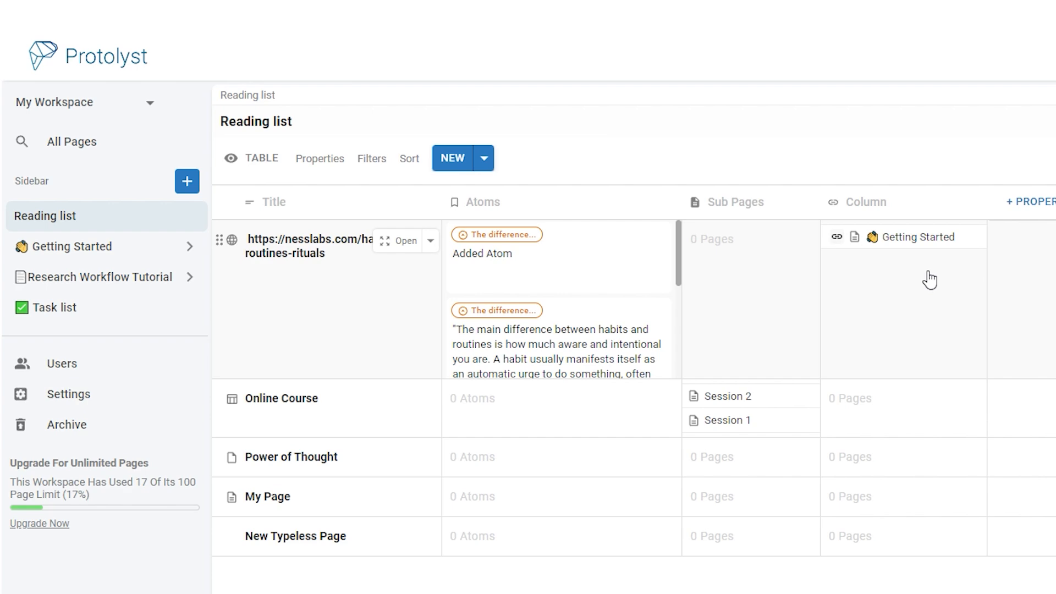
pyautogui.click(850, 239)
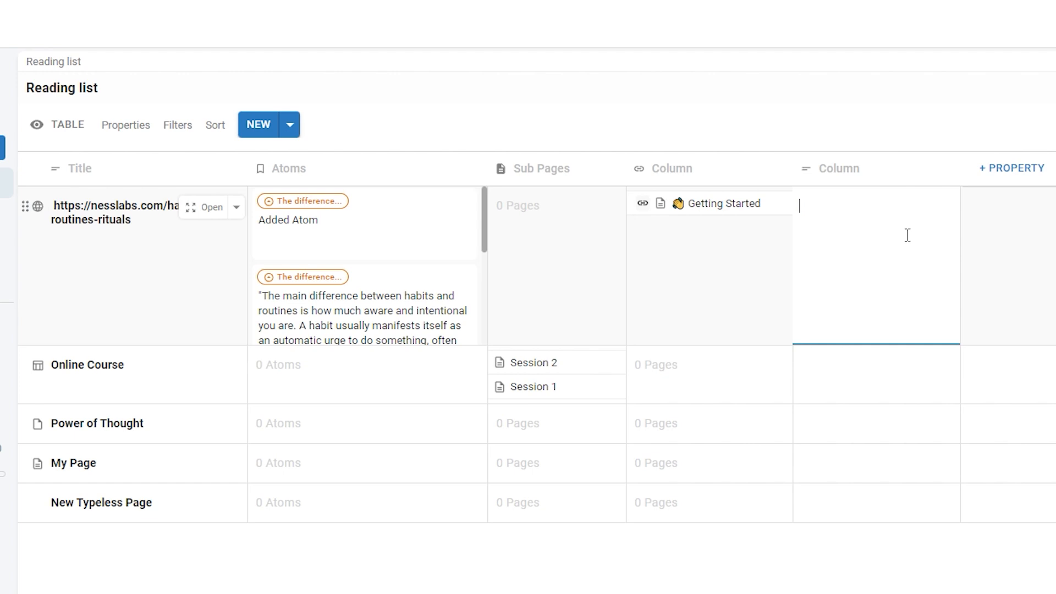
pyautogui.write('Type anything here')
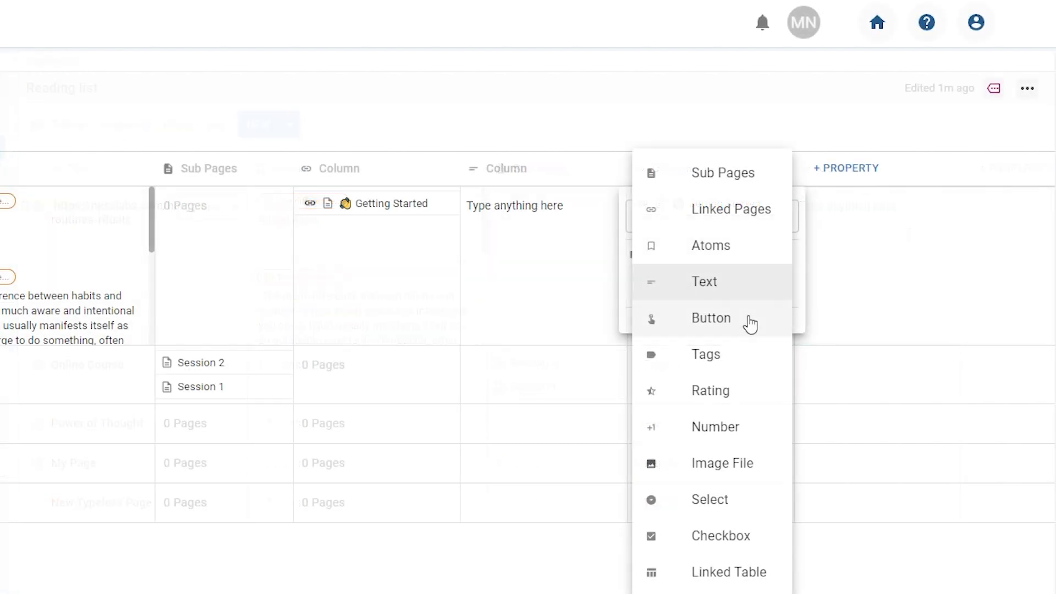
# Add a Button property and set its button action to Link, after trying the Email action
pyautogui.click(750, 324)
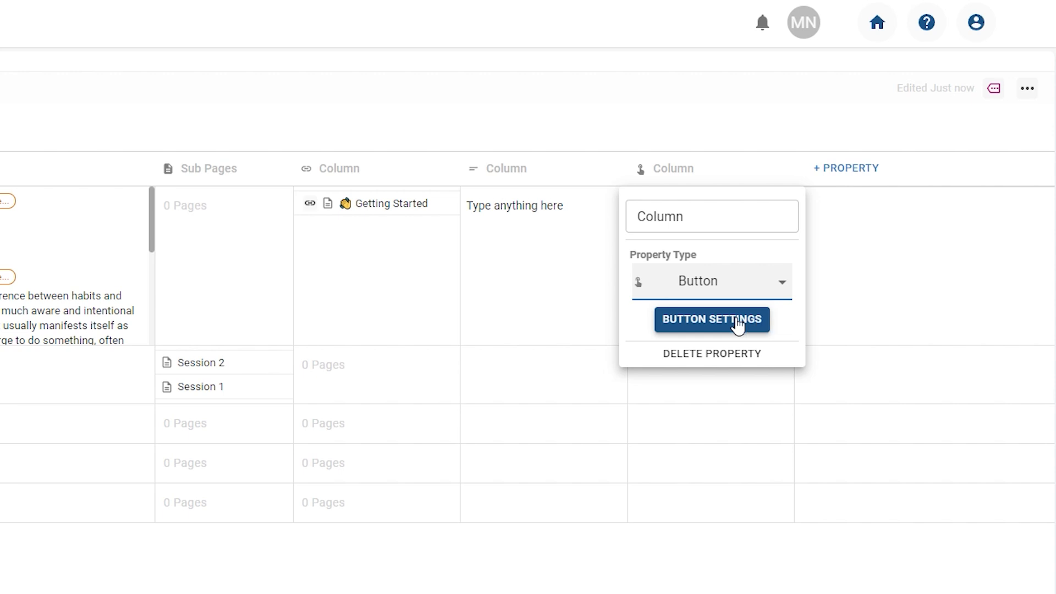
pyautogui.click(738, 323)
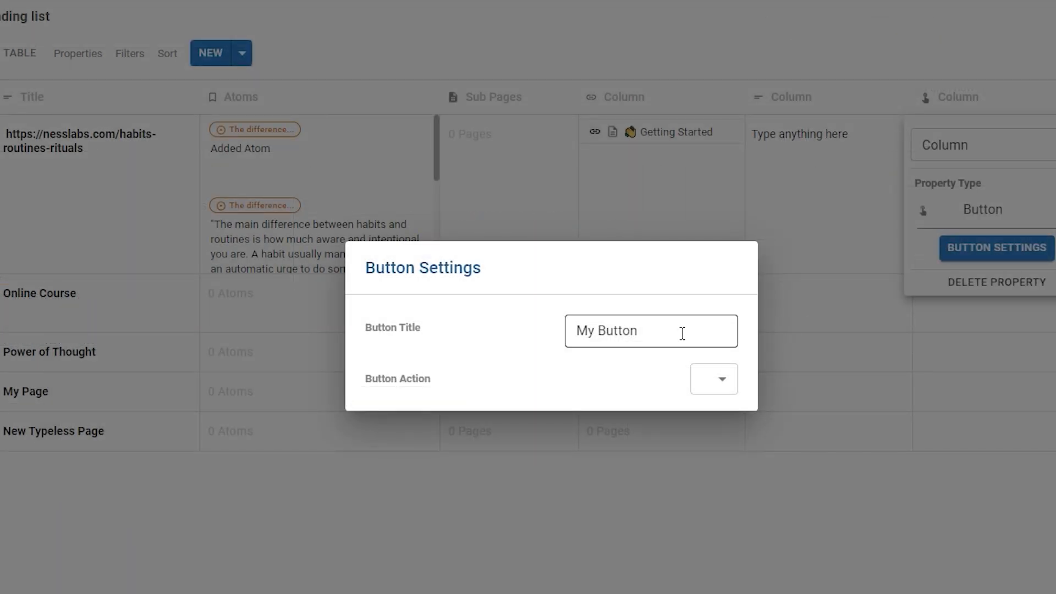
pyautogui.click(730, 383)
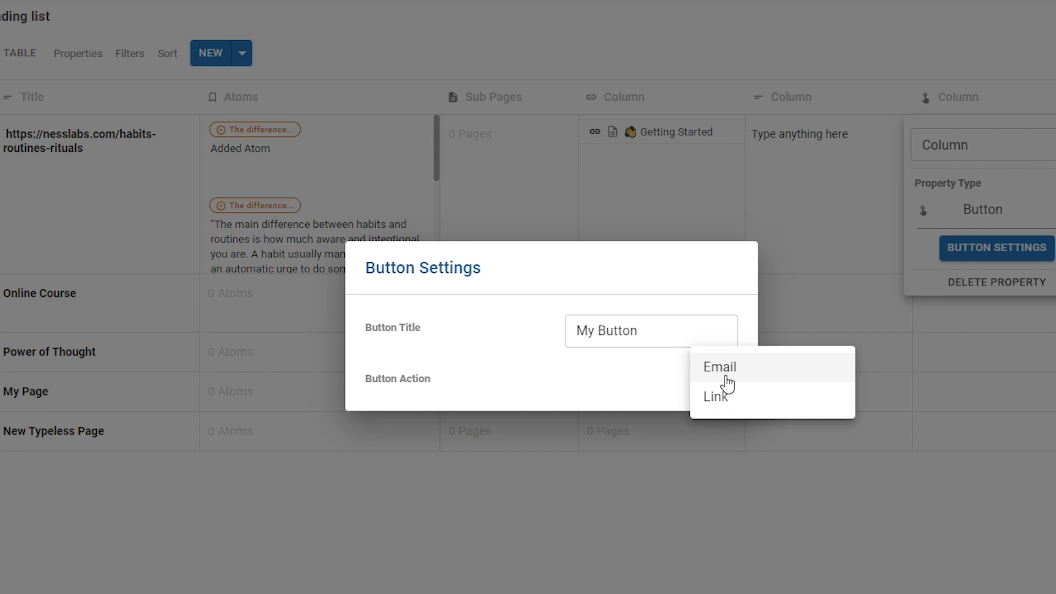
pyautogui.click(720, 368)
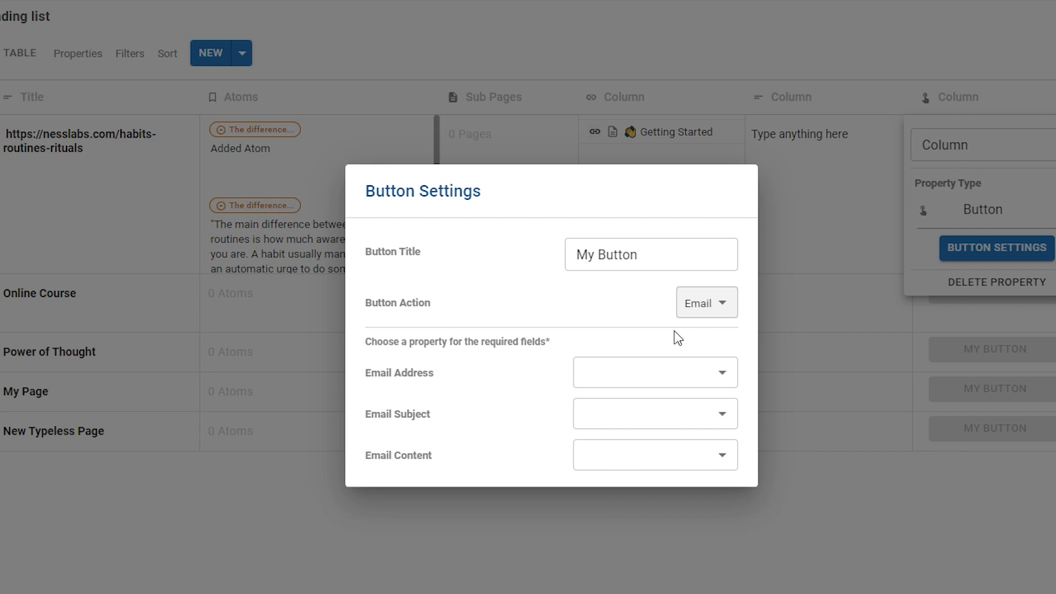
pyautogui.click(712, 303)
pyautogui.click(722, 331)
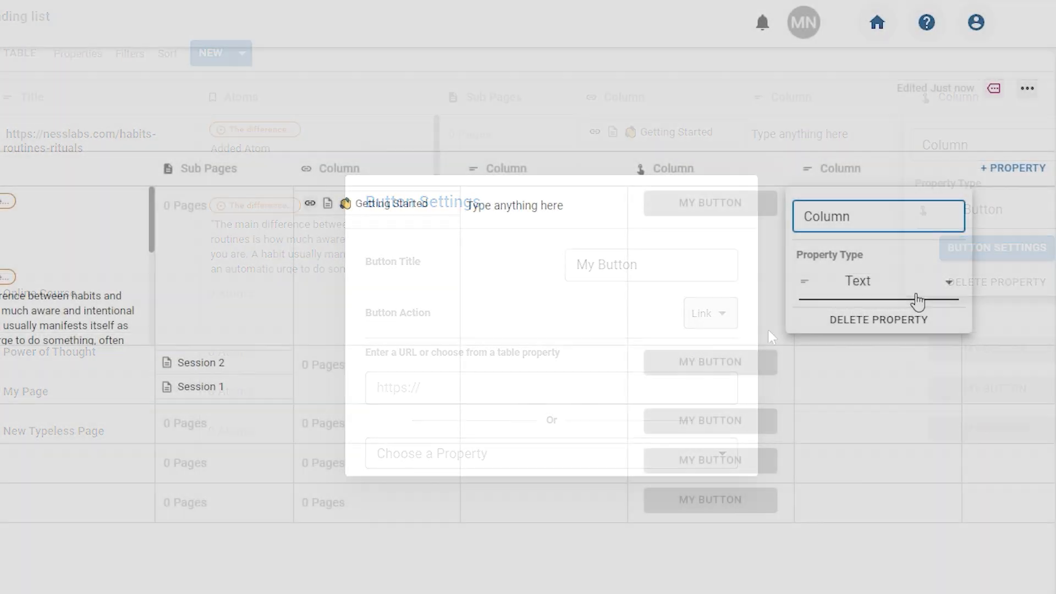
# Set the type of the newest column after the button column to Tags
pyautogui.click(852, 299)
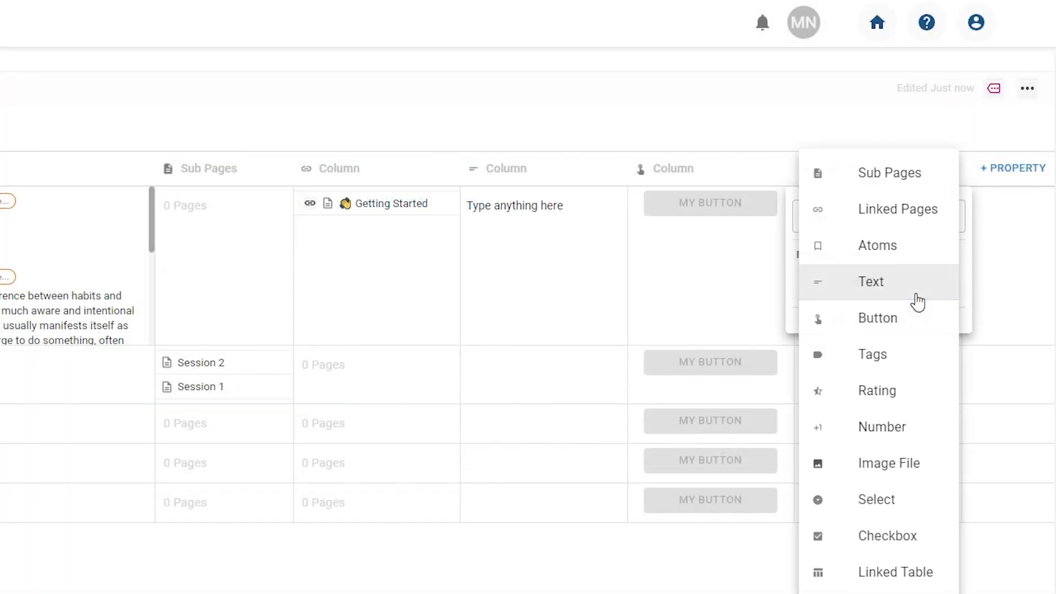
pyautogui.click(881, 357)
pyautogui.click(882, 369)
# Tag the nesslabs.com row with "general" and "learning", and the Online Course row with "learning"
pyautogui.click(879, 235)
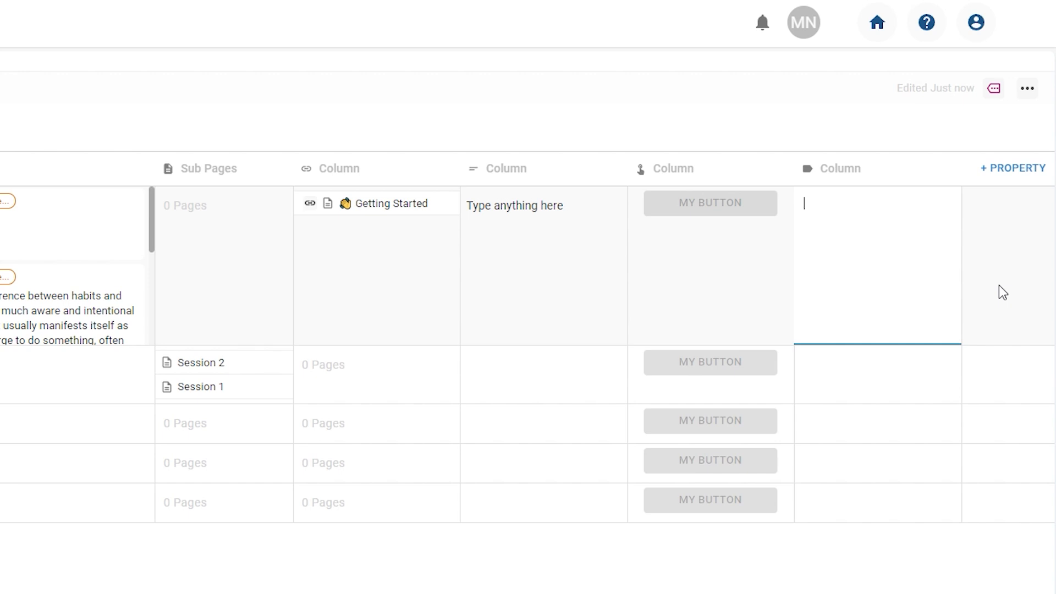
pyautogui.write('general')
pyautogui.press('Return')
pyautogui.write('learning')
pyautogui.press('Return')
pyautogui.click(910, 377)
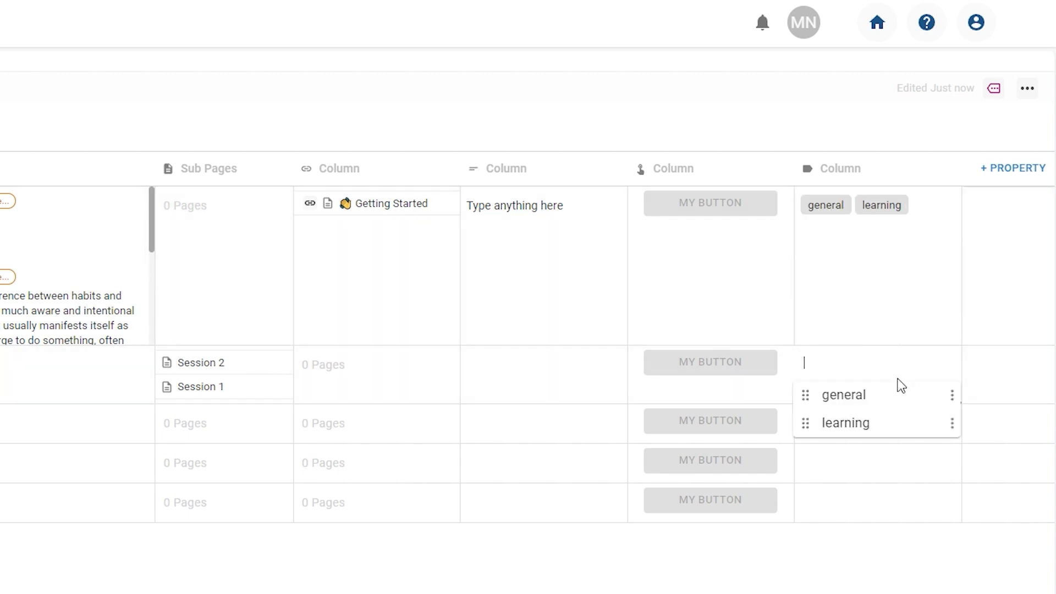
pyautogui.click(846, 426)
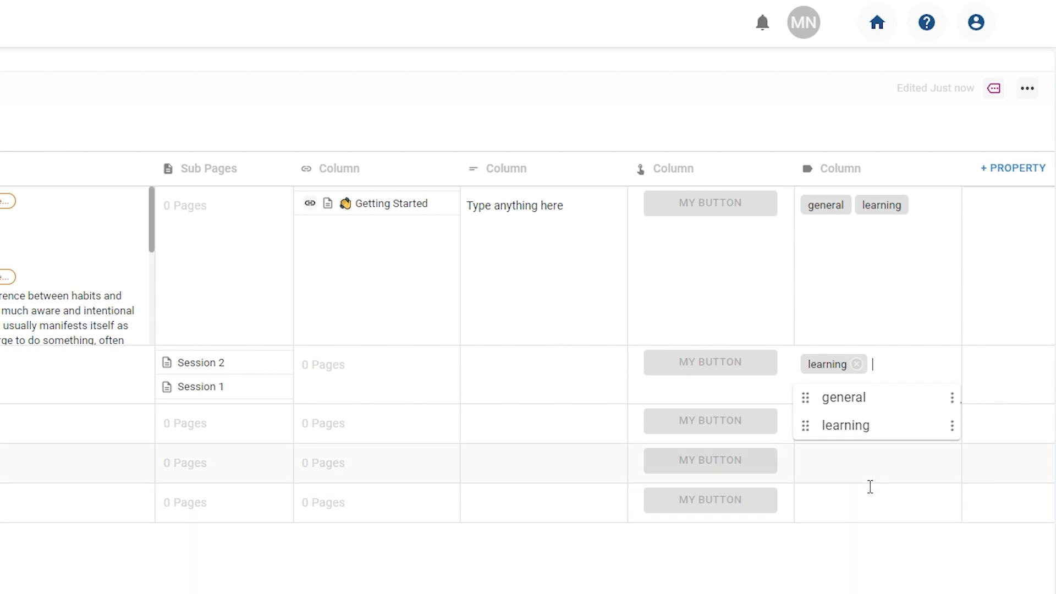
# Color the "general" tag yellow and the "learning" tag orange in the tags column
pyautogui.click(851, 239)
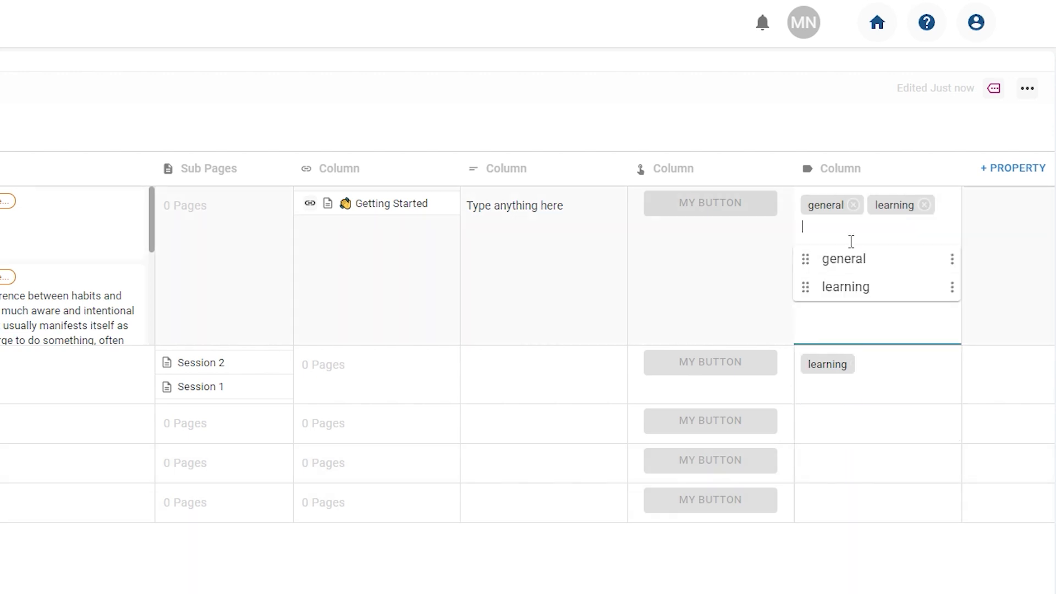
pyautogui.click(952, 260)
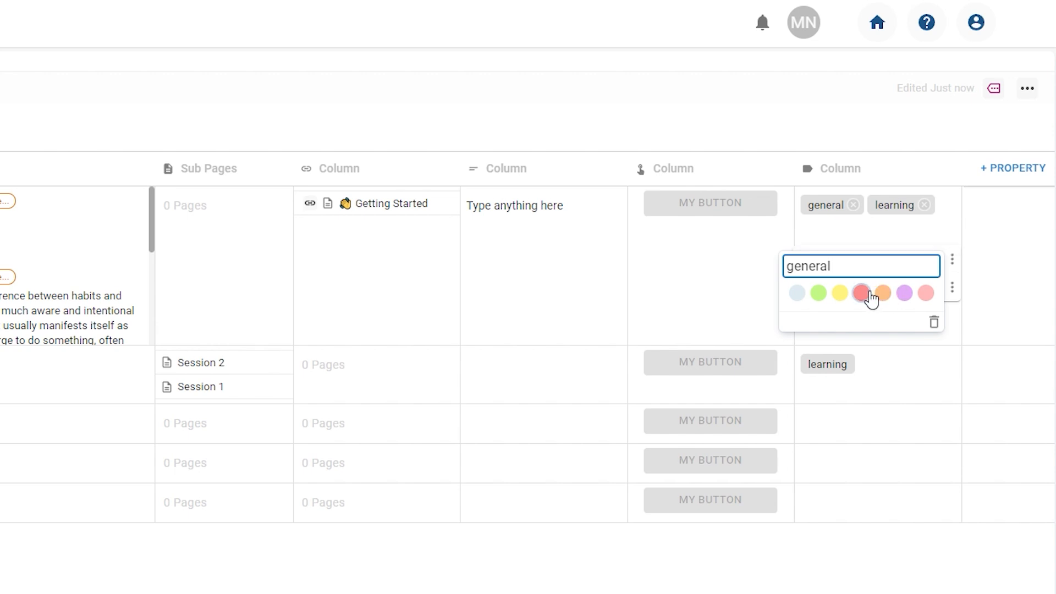
pyautogui.click(840, 292)
pyautogui.click(952, 264)
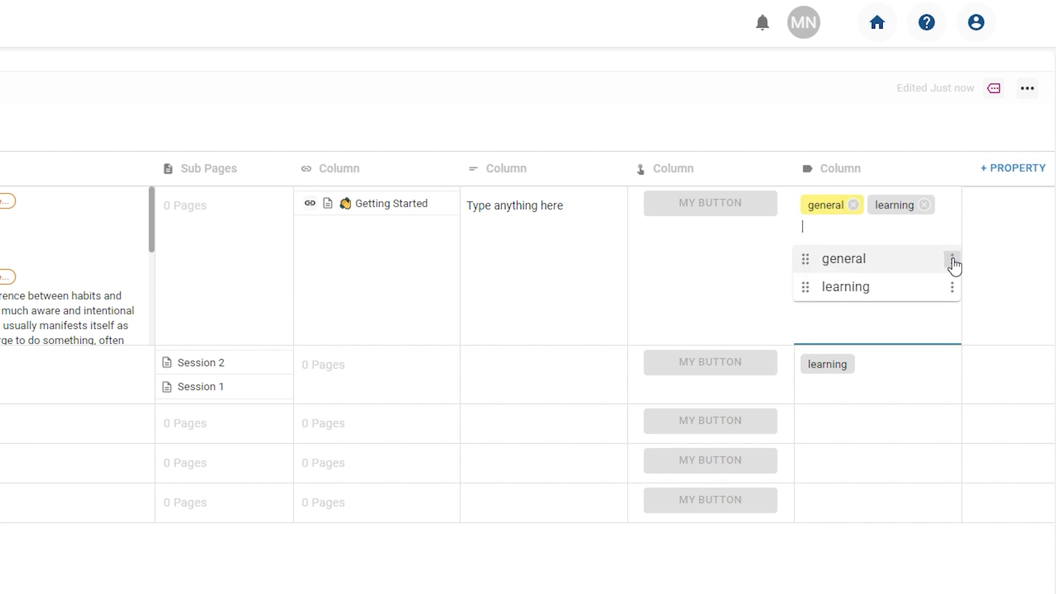
pyautogui.click(952, 287)
pyautogui.click(884, 321)
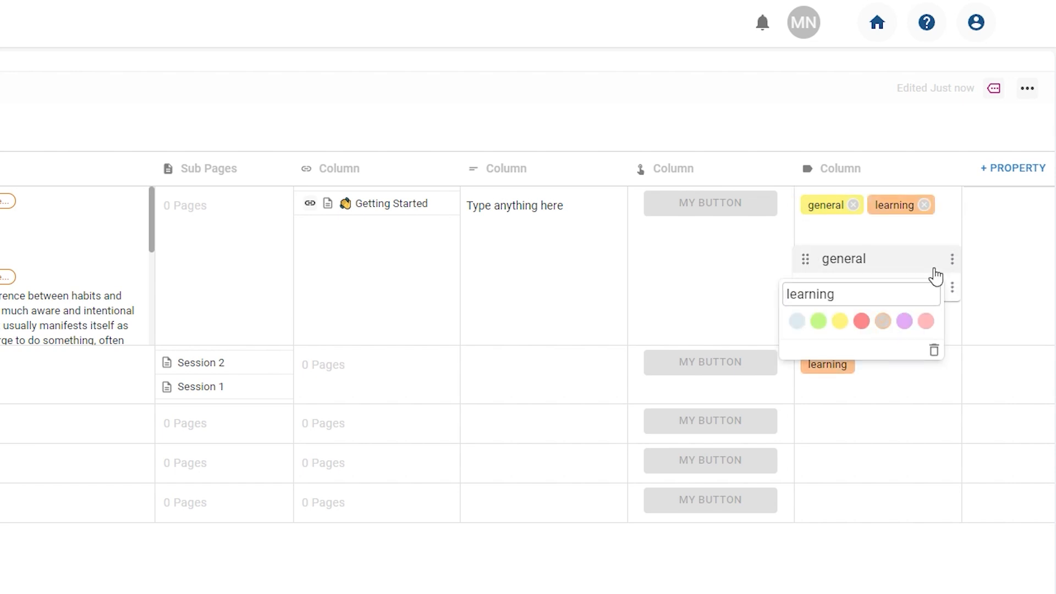
pyautogui.click(943, 242)
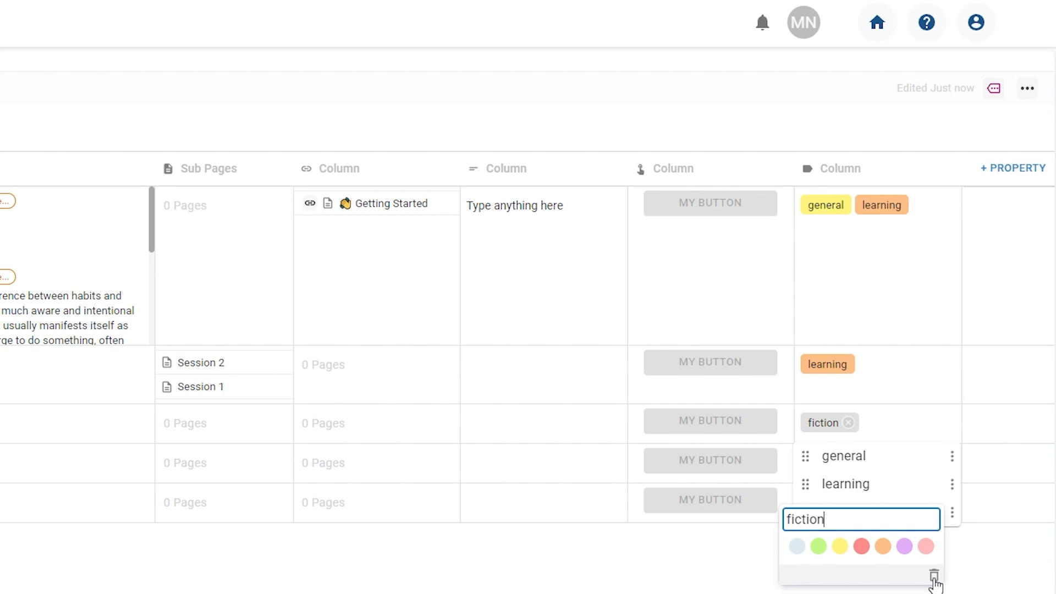
# Permanently delete the "fiction" tag from the tags column
pyautogui.click(935, 576)
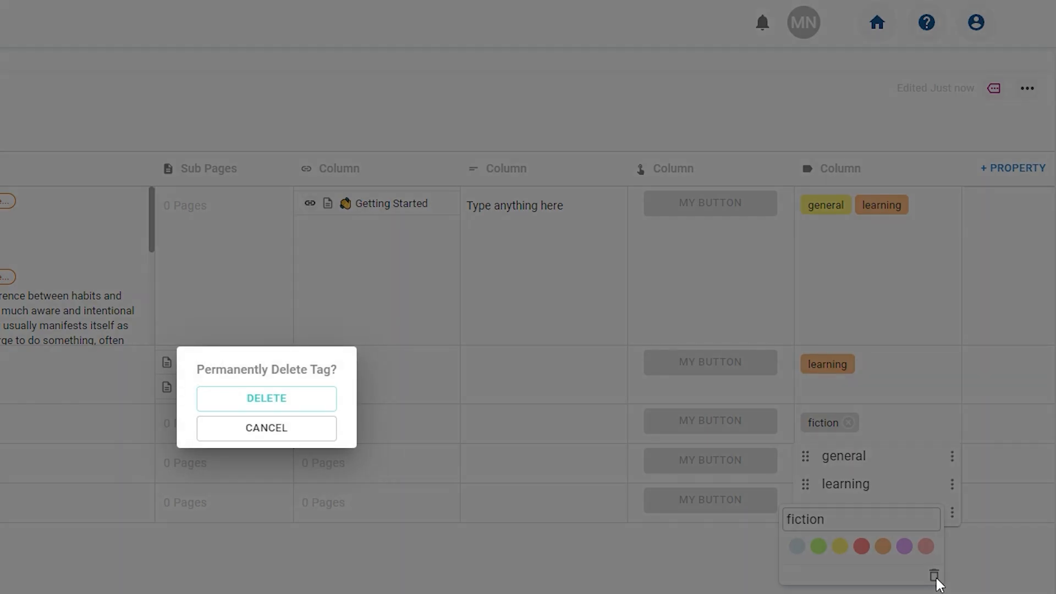
pyautogui.click(226, 396)
pyautogui.click(801, 588)
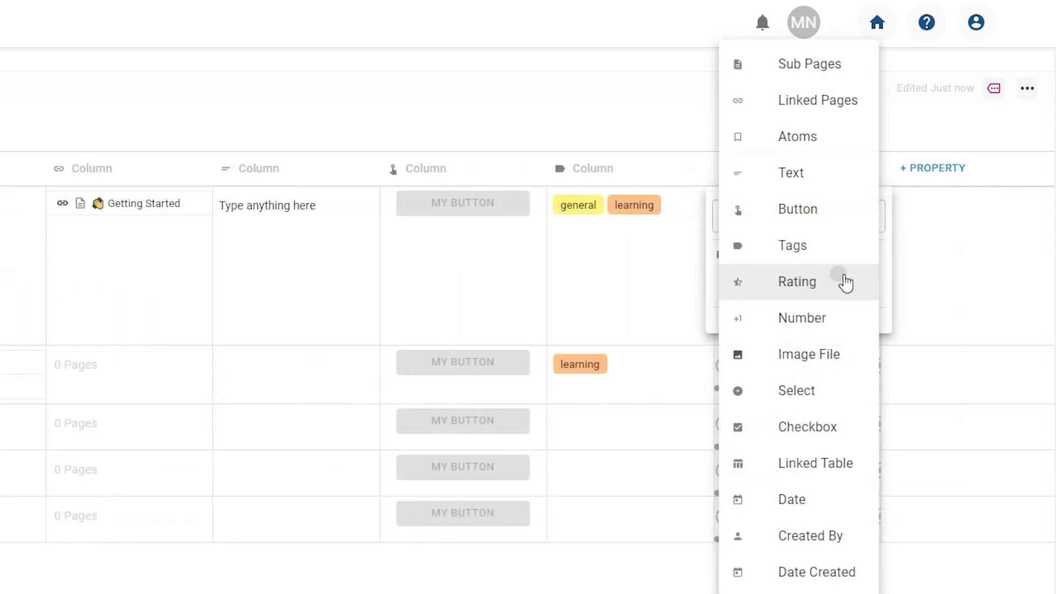
# Set the type of the new column after the tags column to Rating and rate the nesslabs.com row 8
pyautogui.click(845, 282)
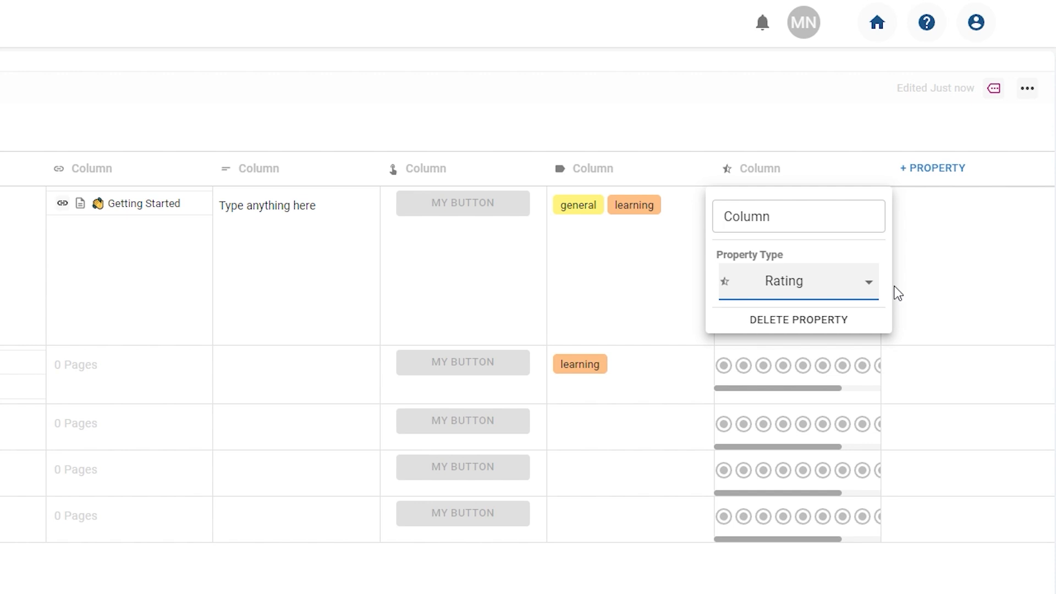
pyautogui.click(897, 294)
pyautogui.click(863, 206)
# Widen the rating column and rate the Online Course row 4 and the two rows below it 7 and 4
pyautogui.moveTo(882, 168); pyautogui.dragTo(1042, 182)
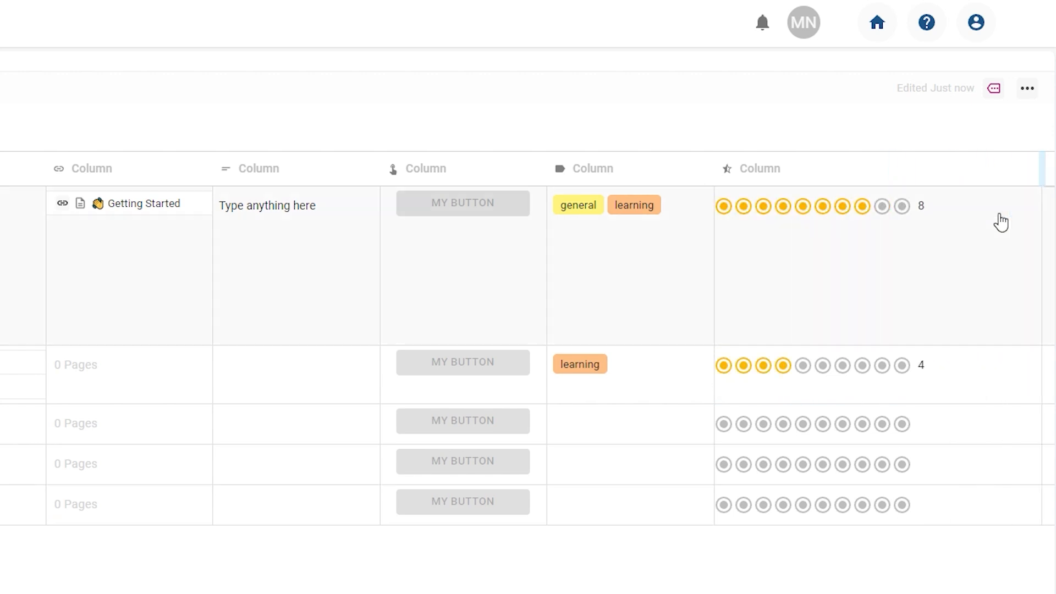
pyautogui.click(843, 424)
pyautogui.click(788, 472)
# Add a property after the rating column and set its type to Number
pyautogui.hscroll(3, 919, 179)
pyautogui.click(937, 182)
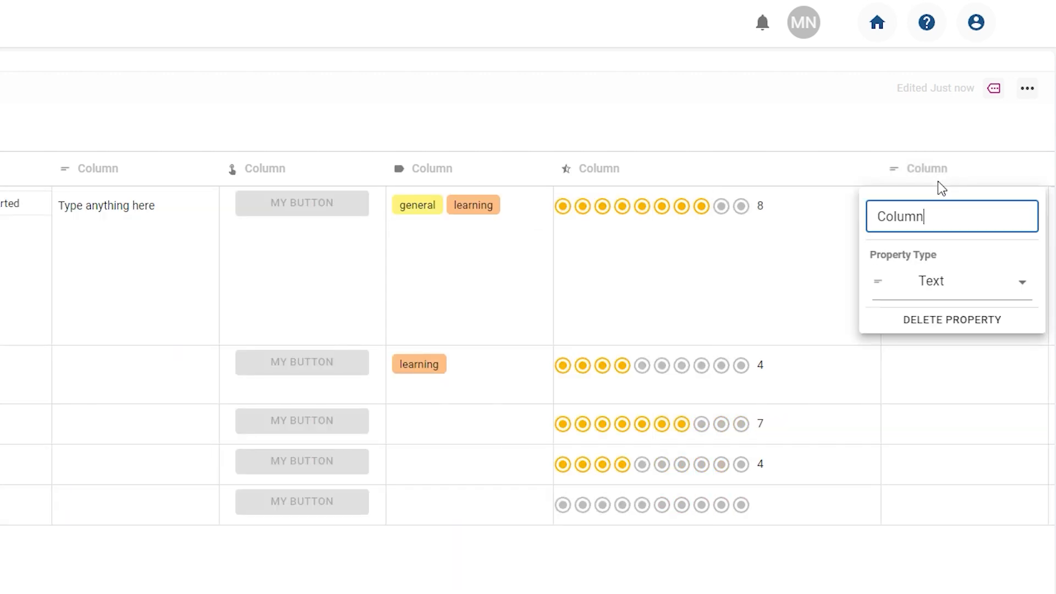
pyautogui.click(952, 298)
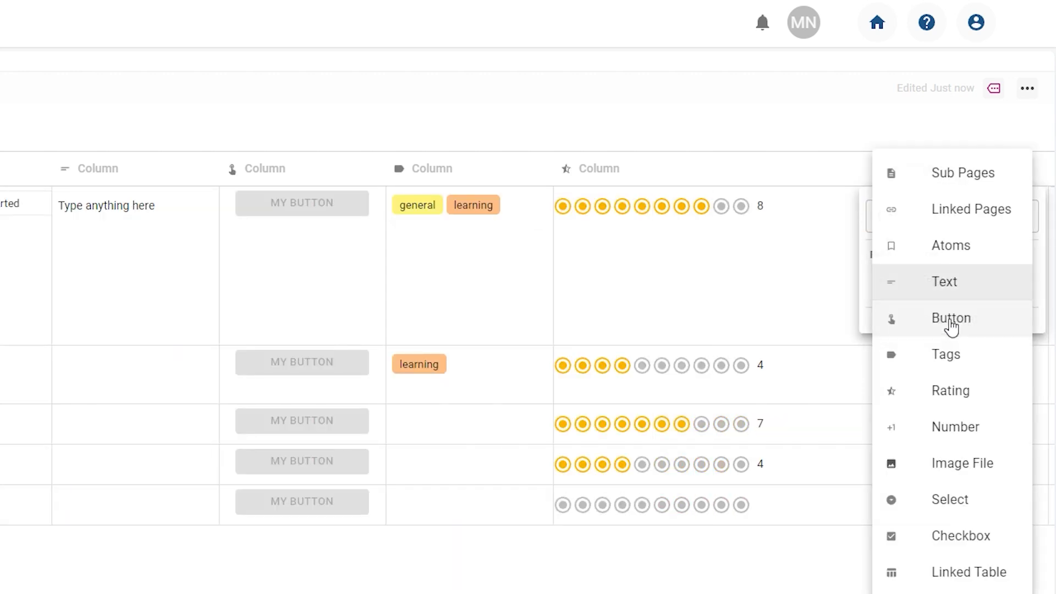
pyautogui.click(950, 428)
pyautogui.click(943, 137)
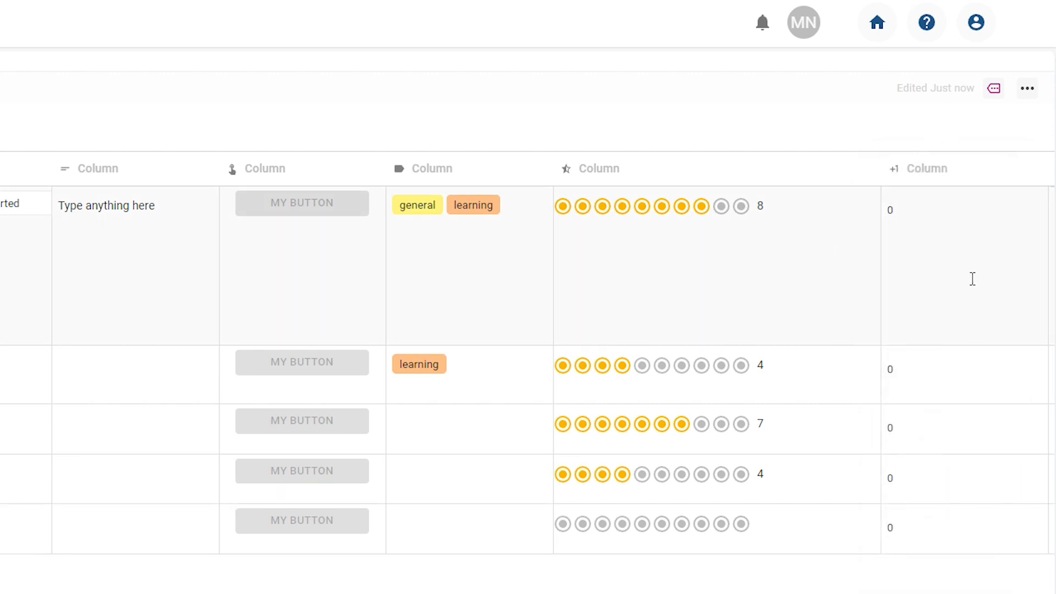
# Add a property after the number column and set its type to Image File
pyautogui.hscroll(3, 526, 358)
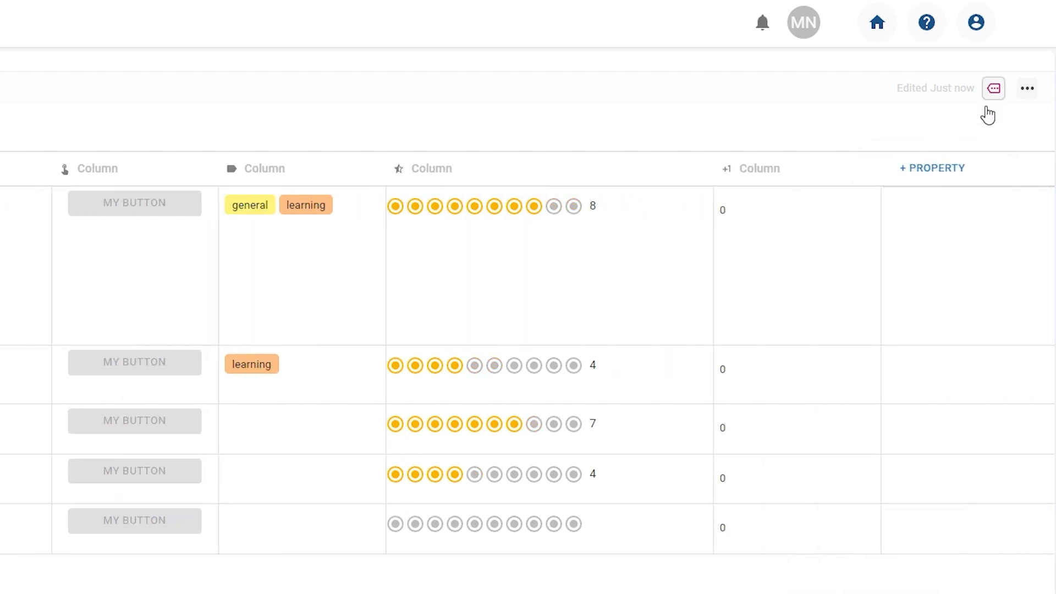
pyautogui.click(939, 168)
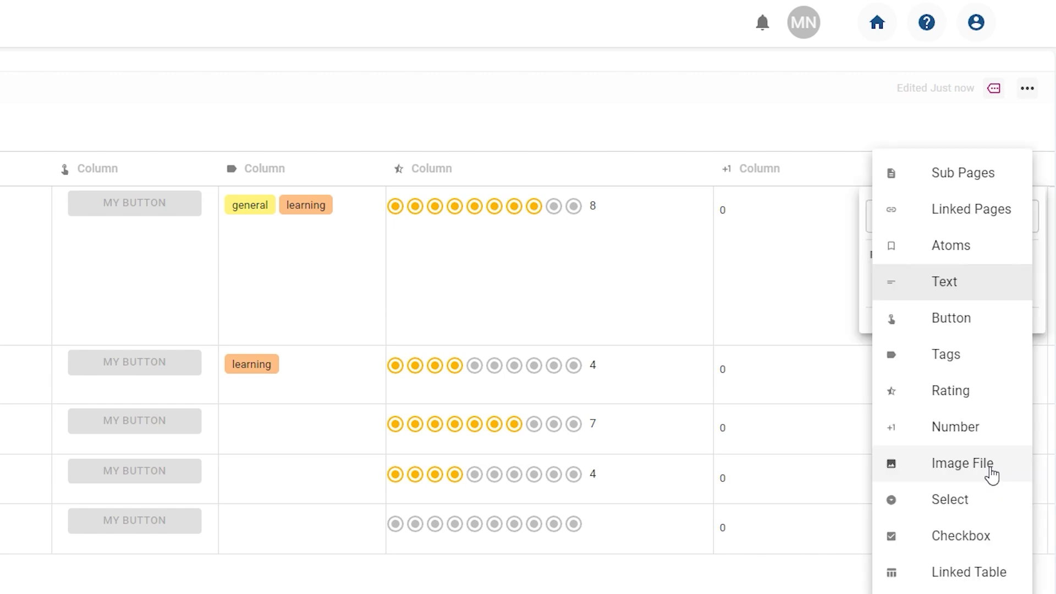
pyautogui.click(992, 474)
pyautogui.click(916, 379)
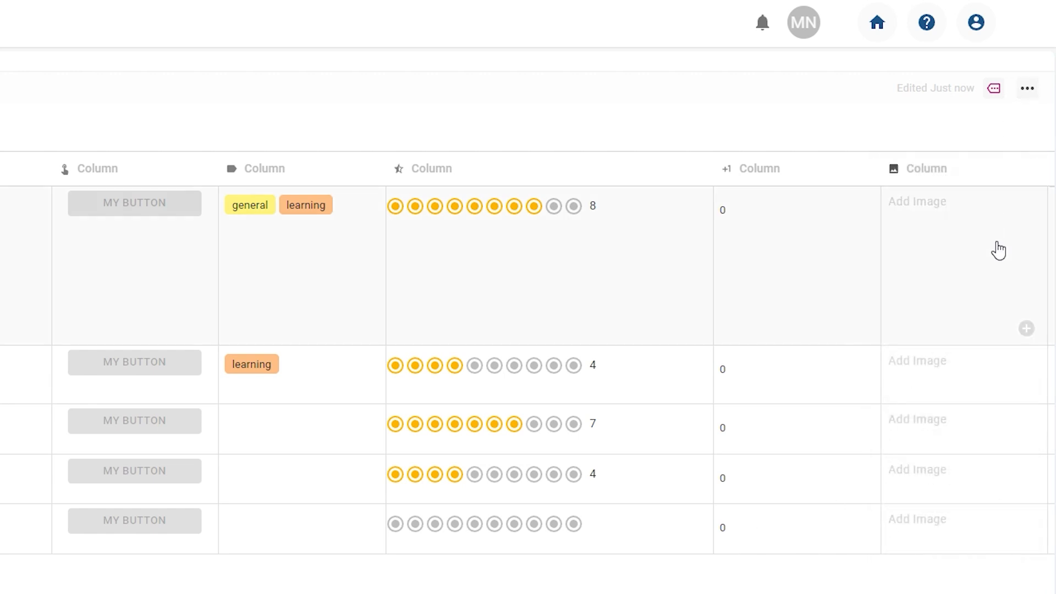
# Insert an image into the nesslabs.com row of the image column
pyautogui.click(1026, 330)
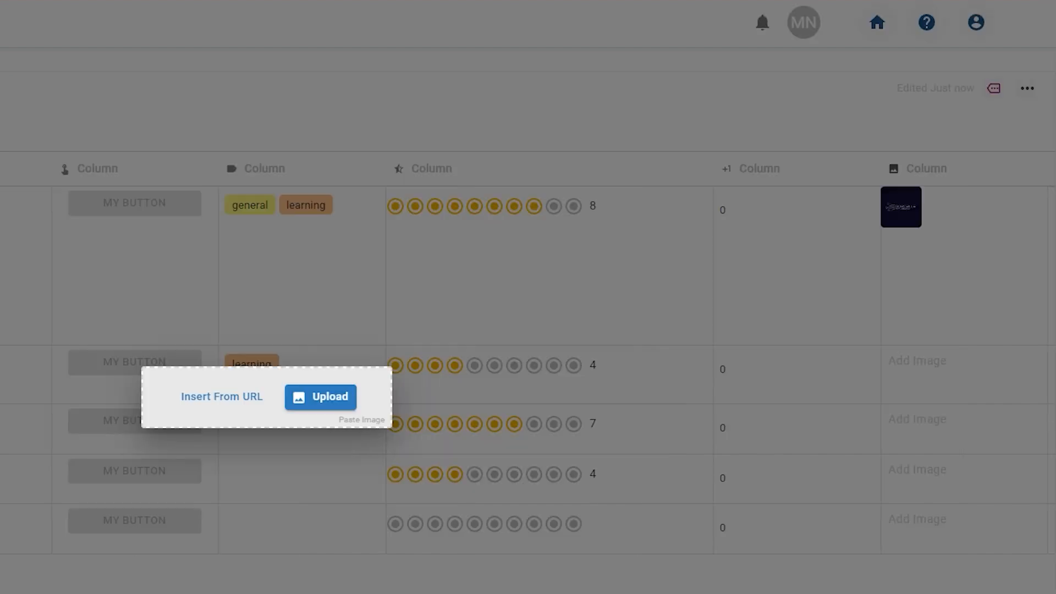
pyautogui.press('Escape')
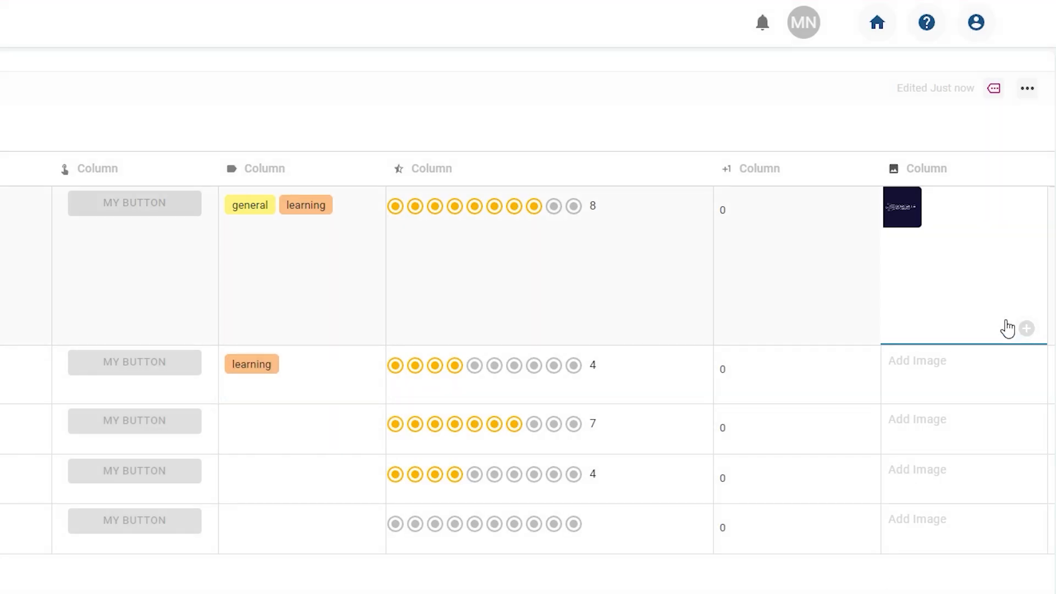
pyautogui.click(1024, 331)
# Set the type of the column after the image column to Select and create the options "To Do", "Doing" and "Done"
pyautogui.click(957, 501)
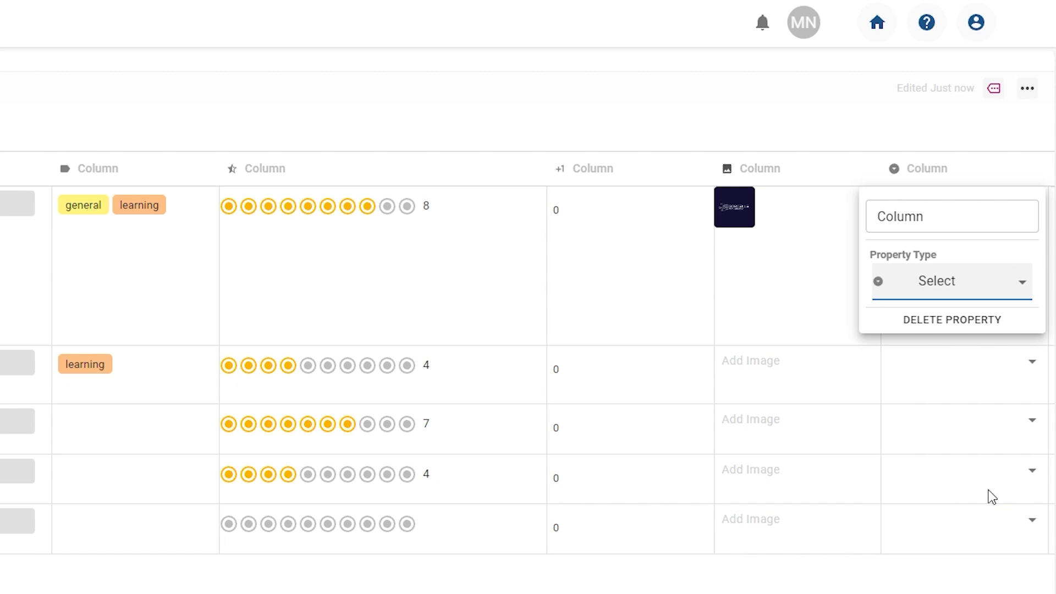
pyautogui.click(971, 252)
pyautogui.write('To Do')
pyautogui.press('Return')
pyautogui.write('Doing')
pyautogui.press('Return')
pyautogui.write('Done')
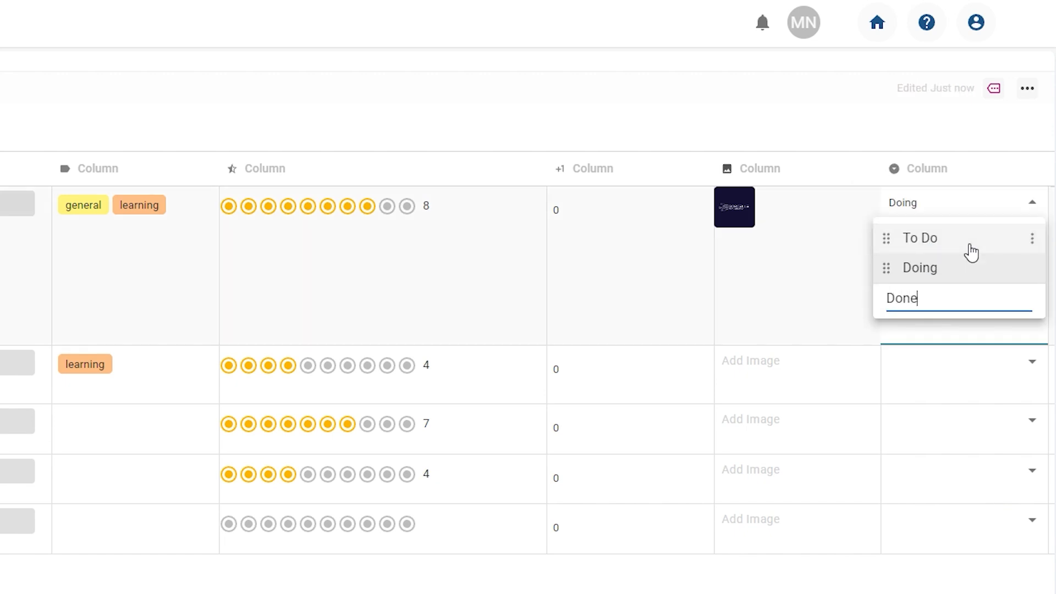
pyautogui.press('Return')
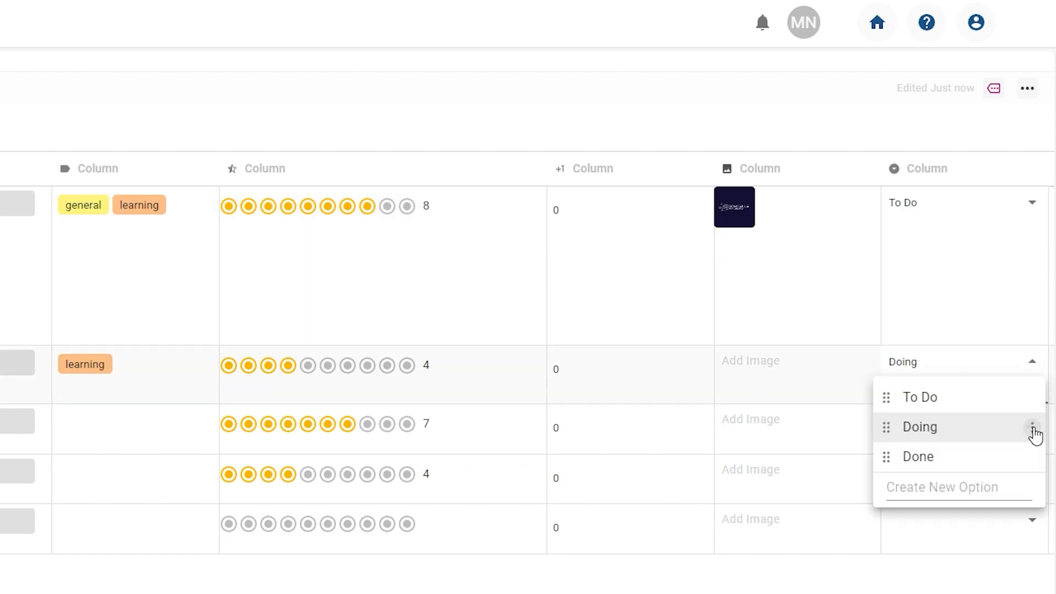
# View the rename and delete settings of the "Doing" option in the select column
pyautogui.click(1030, 432)
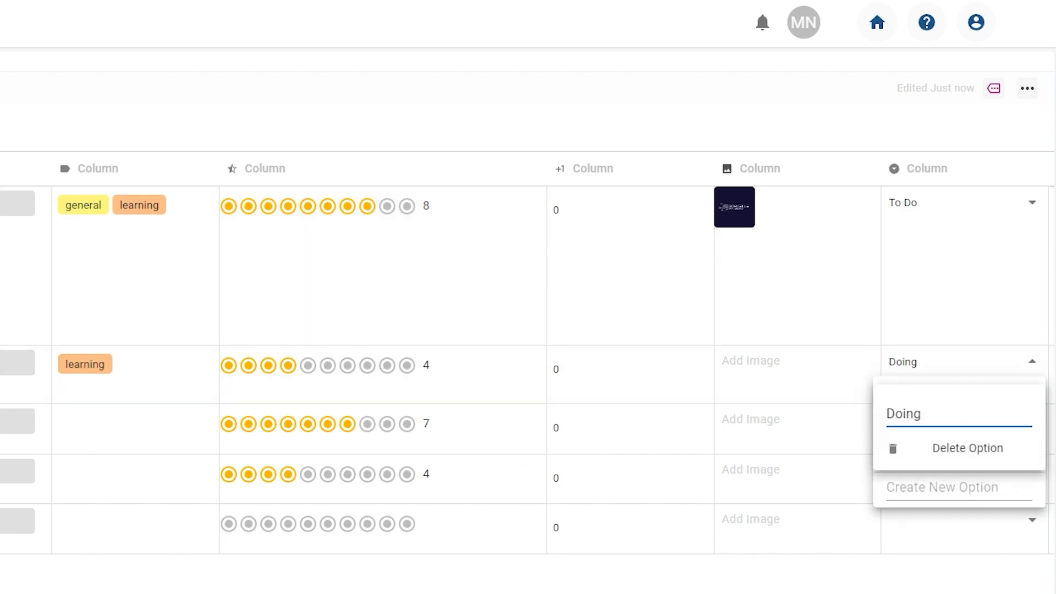
pyautogui.press('Escape')
# Set the type of the newest column after the checkbox column to Linked Table and link it to the Task list
pyautogui.hscroll(3, 929, 279)
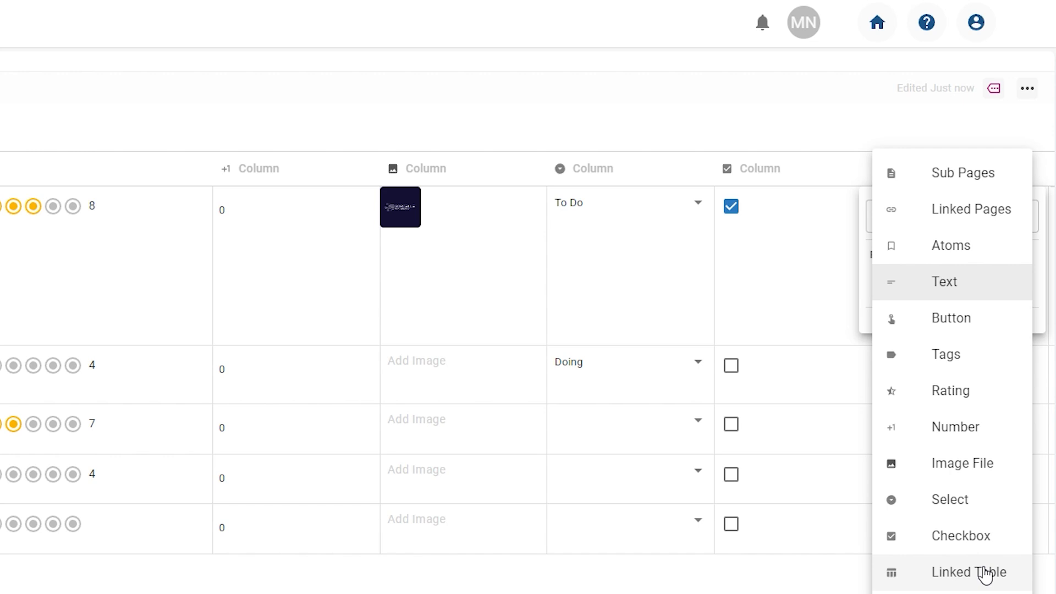
pyautogui.click(984, 574)
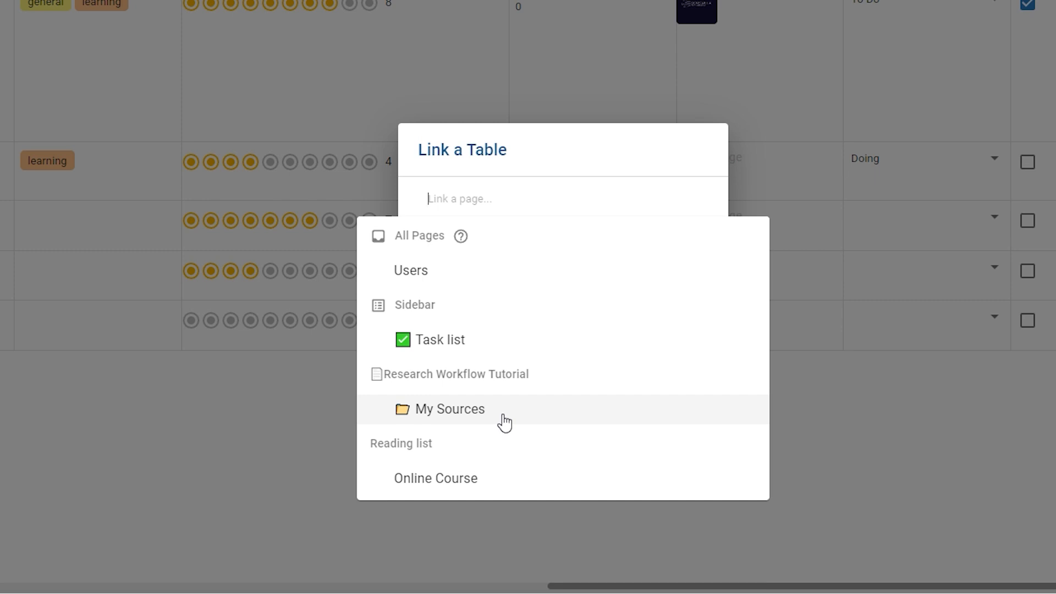
pyautogui.click(462, 344)
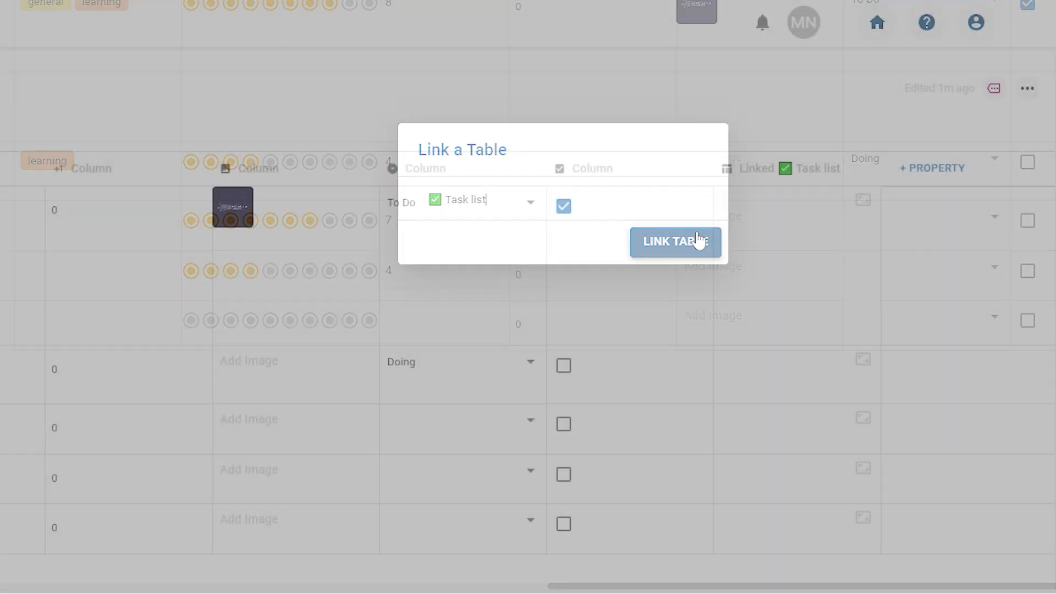
pyautogui.click(695, 242)
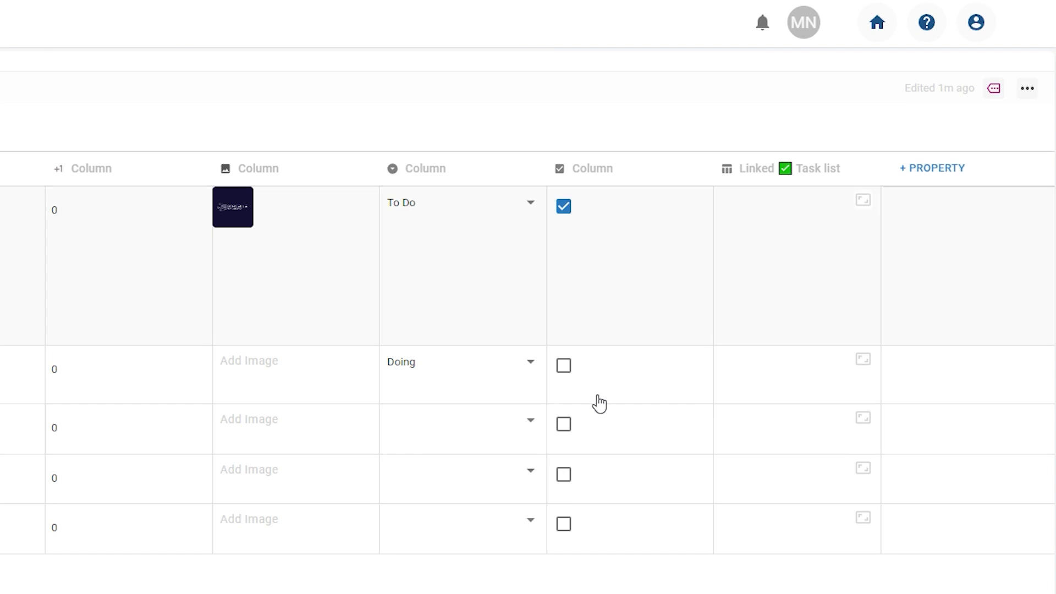
# Link the tasks "Capture Atoms on Protolyst" and "Add My Files into Protolyst" to the nesslabs.com row
pyautogui.click(766, 270)
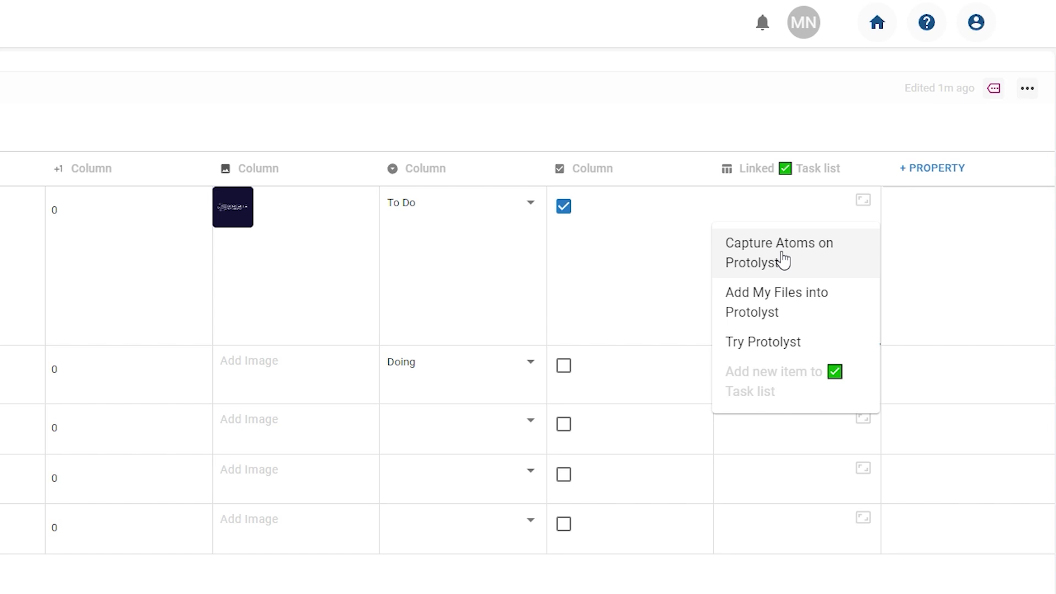
pyautogui.click(784, 259)
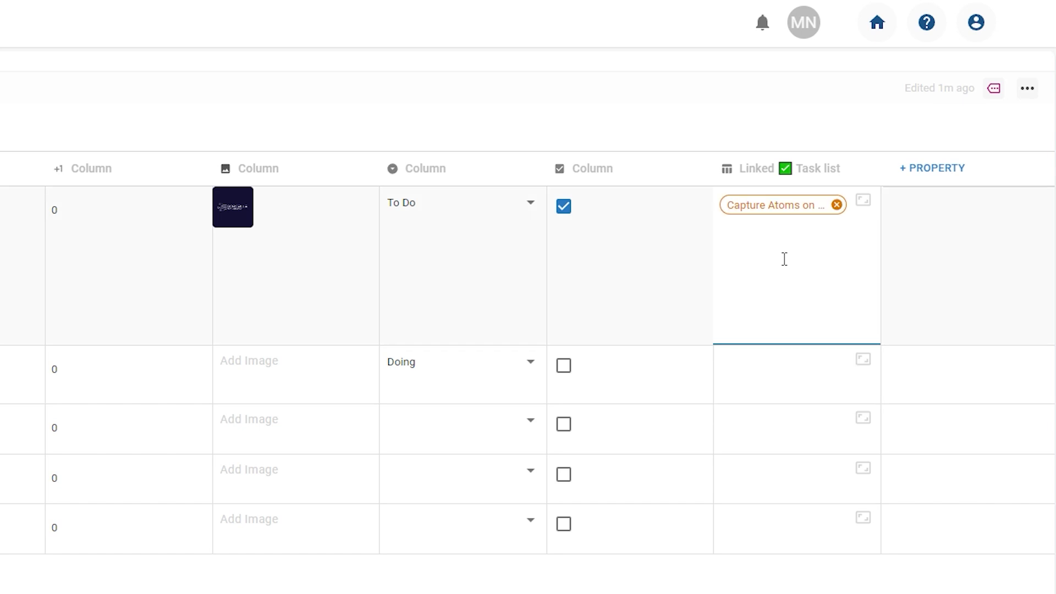
pyautogui.click(782, 278)
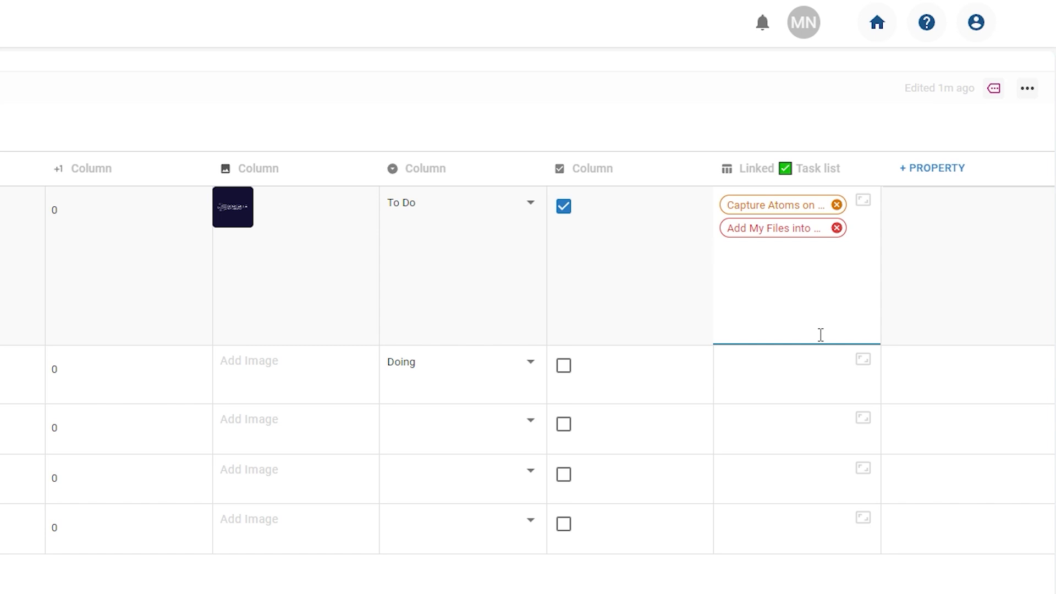
# Examine the Atom Inheritance choices in the settings of the linked Task list column
pyautogui.click(825, 178)
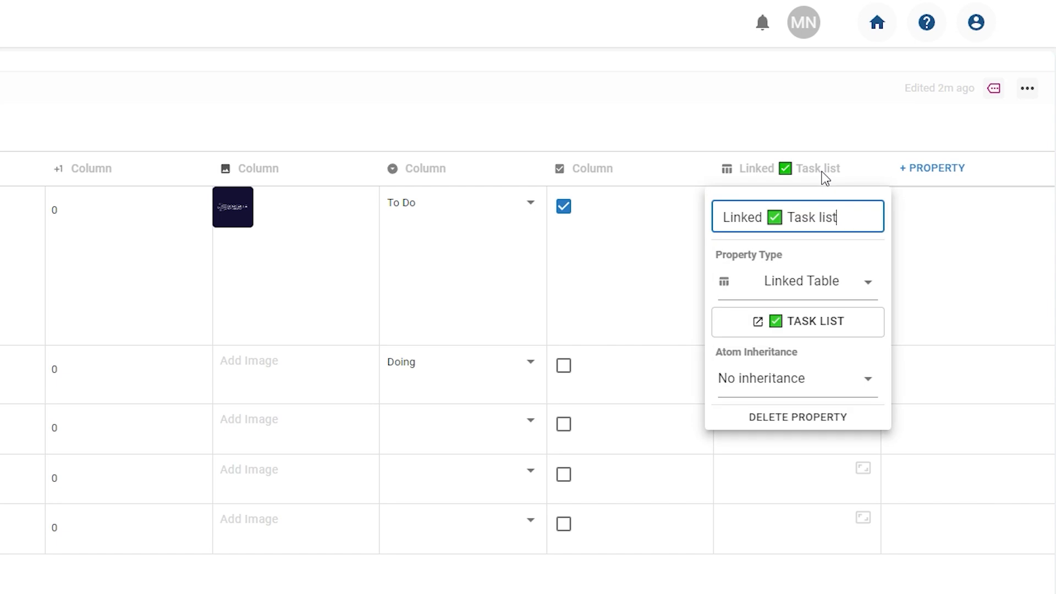
pyautogui.click(869, 386)
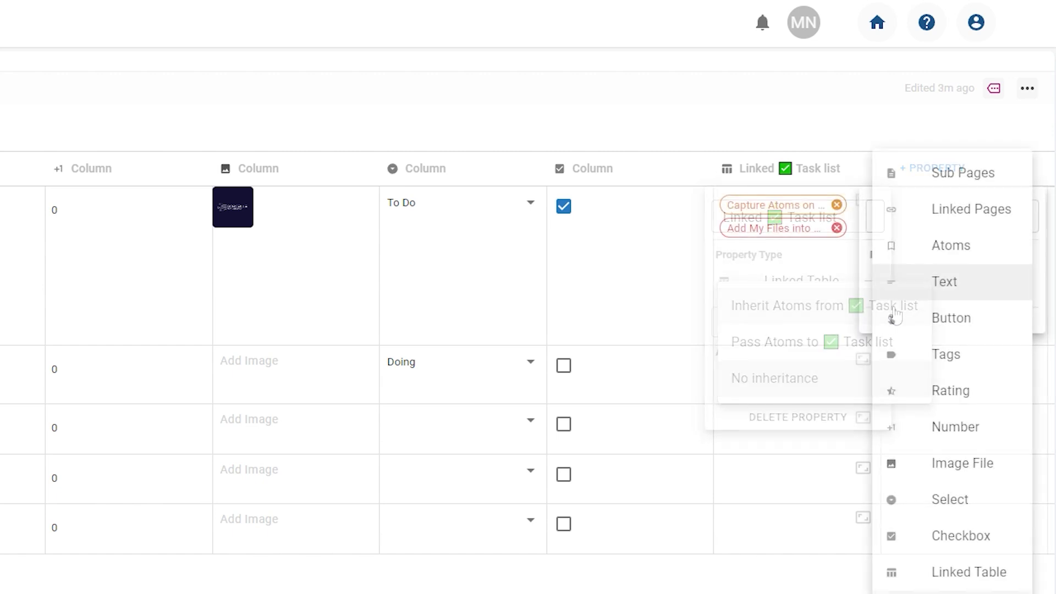
# Set the type of the newest column after the linked Task list to Date and enter 10/05/2023 for the nesslabs.com row
pyautogui.click(960, 591)
pyautogui.press('Escape')
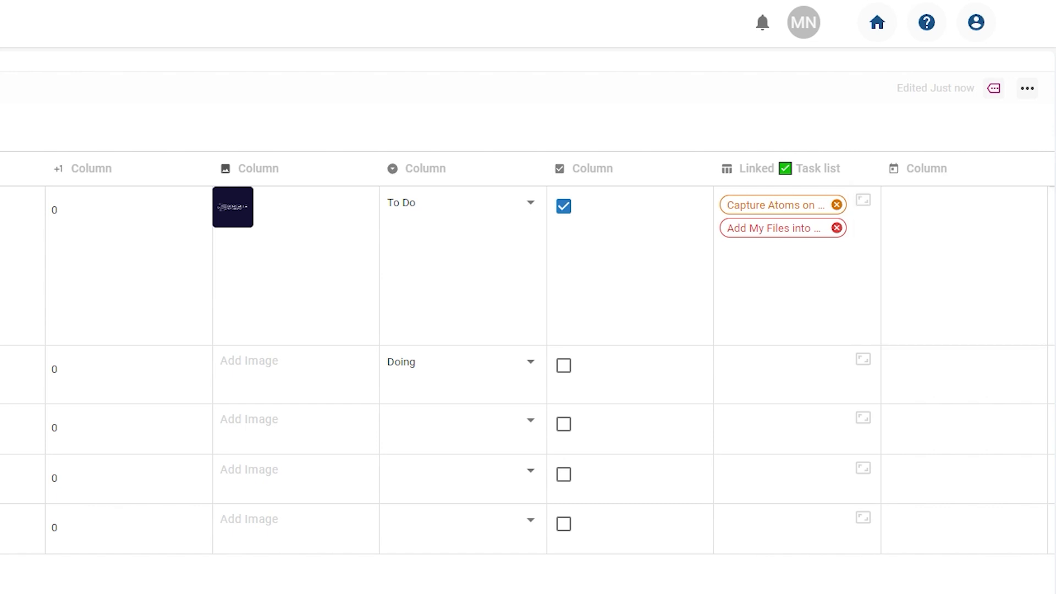
pyautogui.click(982, 263)
pyautogui.click(935, 333)
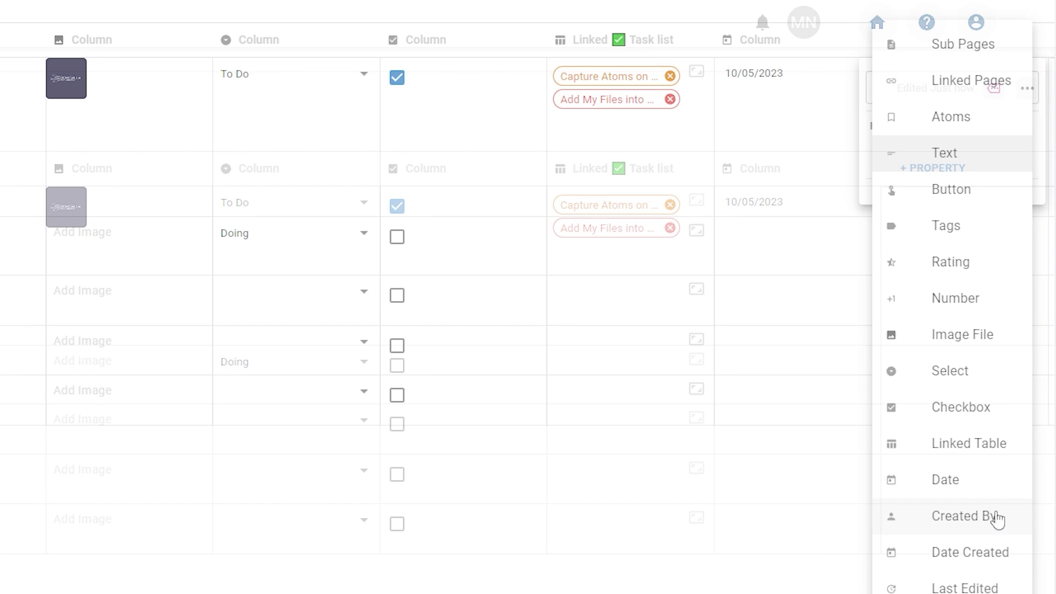
# Set the types of the next two new columns after the date column to Created By and Date Created
pyautogui.click(997, 519)
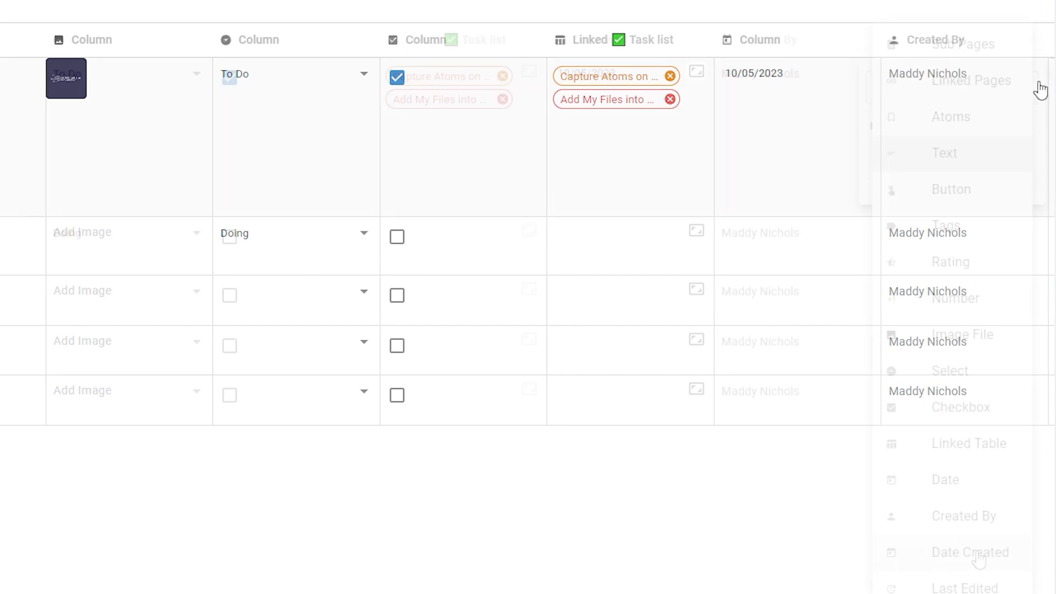
pyautogui.click(977, 550)
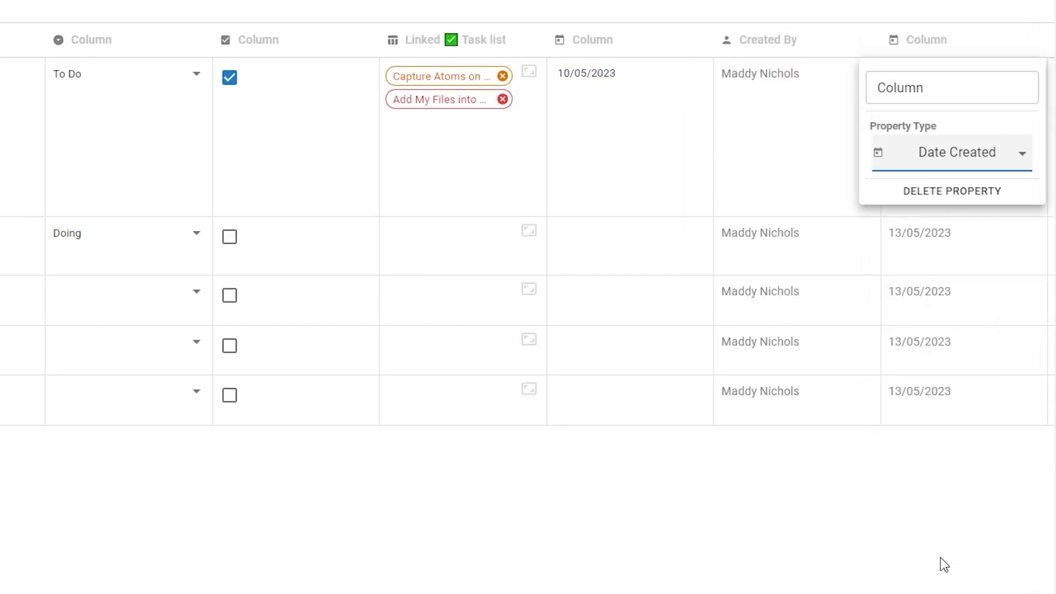
pyautogui.click(943, 564)
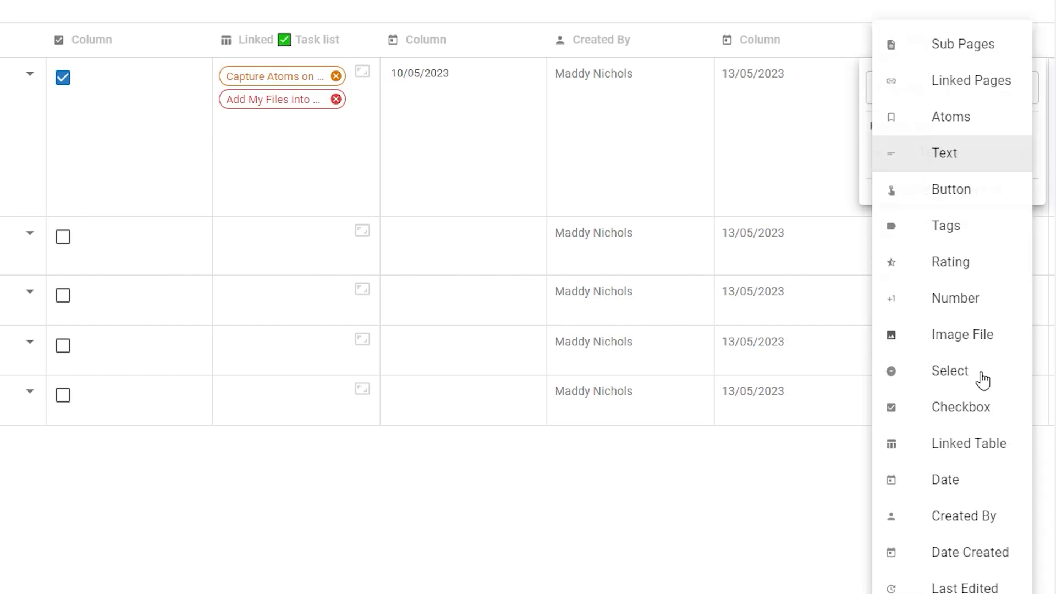
# Set the type of the newest column after the Date Created column to Last Edited
pyautogui.click(960, 587)
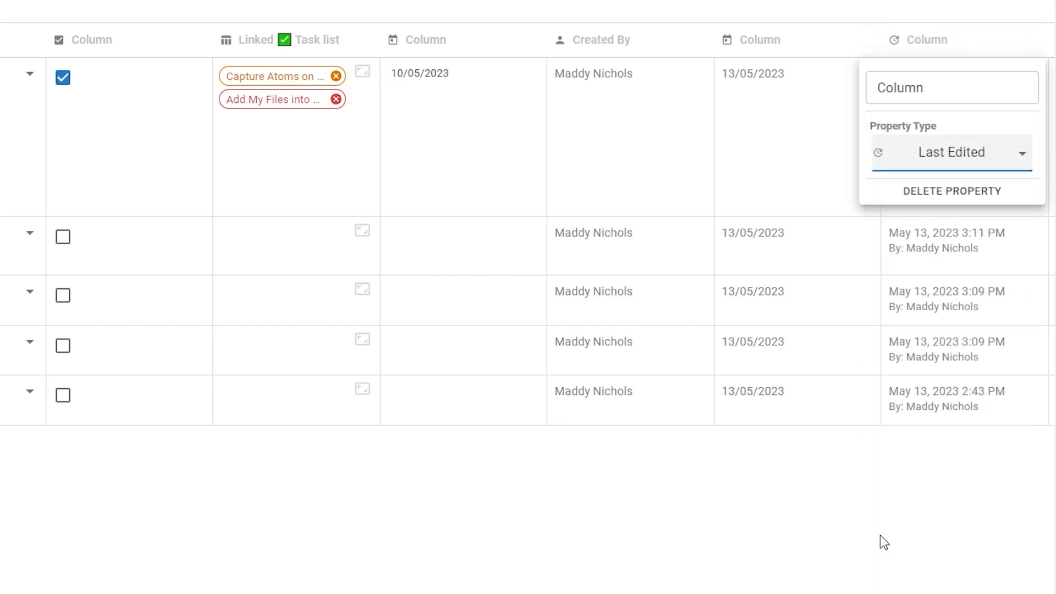
pyautogui.click(897, 512)
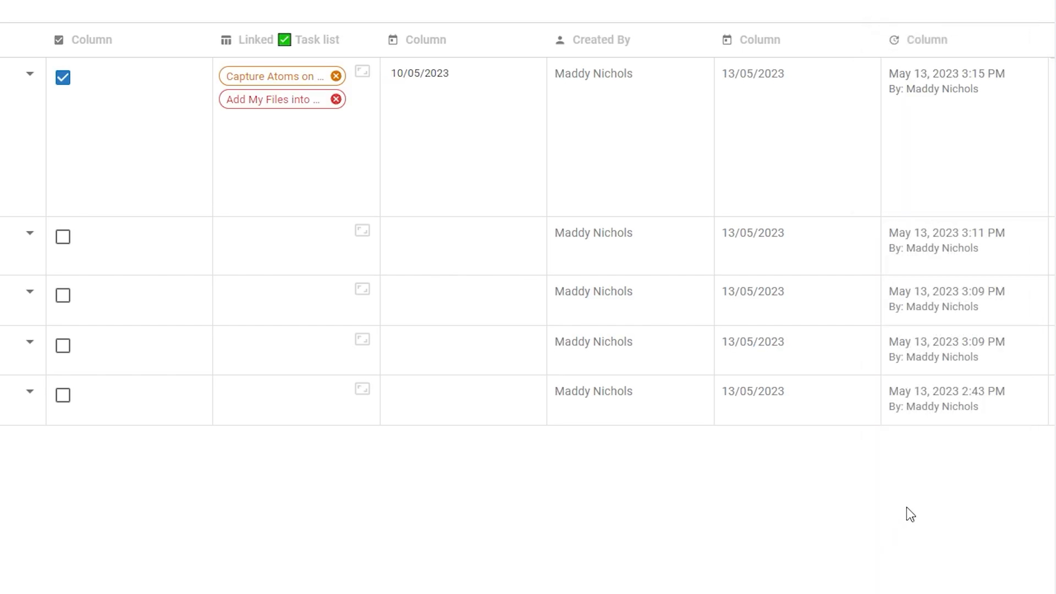